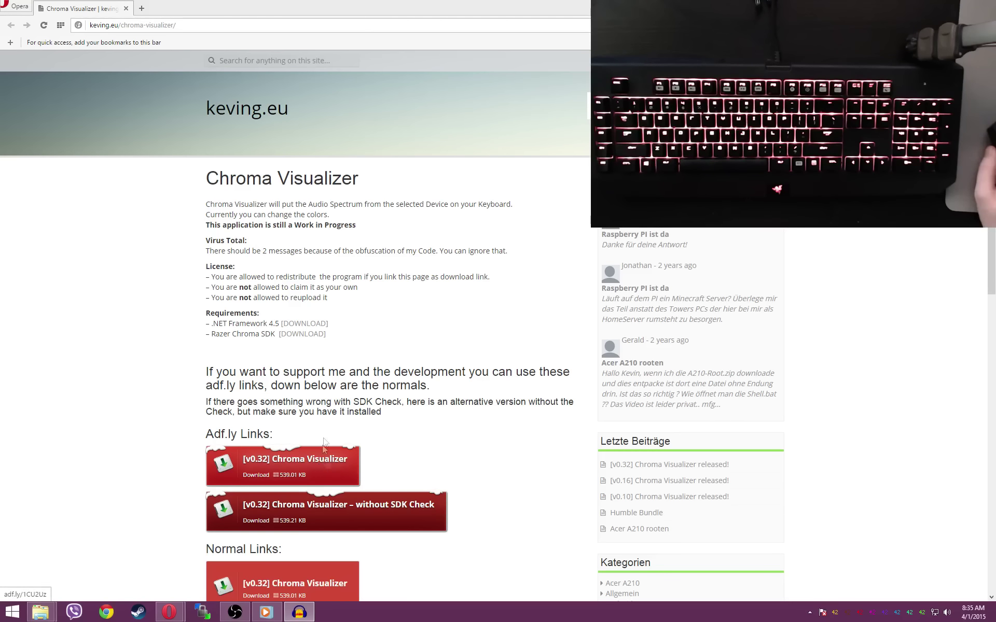
# - From the desktop, open the Visualizer folder, launch ChromaVisualizer.exe, and acknowledge the Razer Synapse warning
pyautogui.press('super+d')
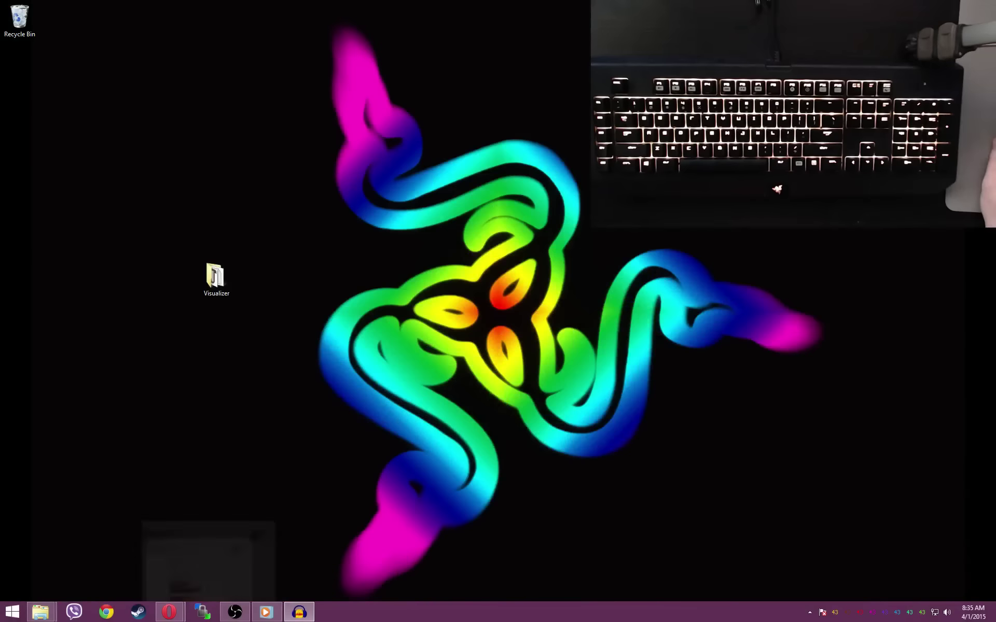
pyautogui.doubleClick(215, 282)
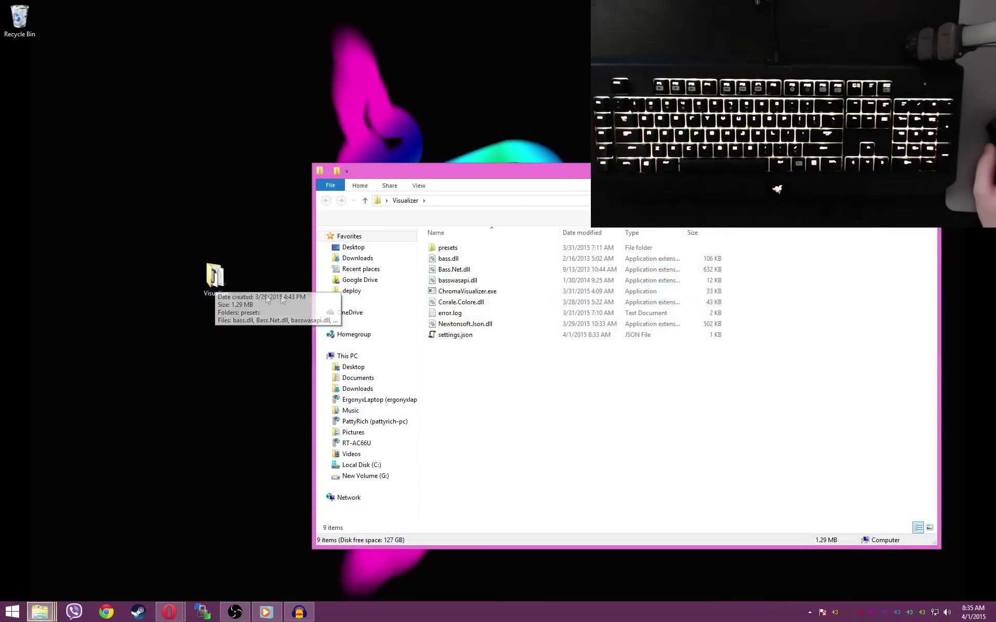
pyautogui.doubleClick(458, 292)
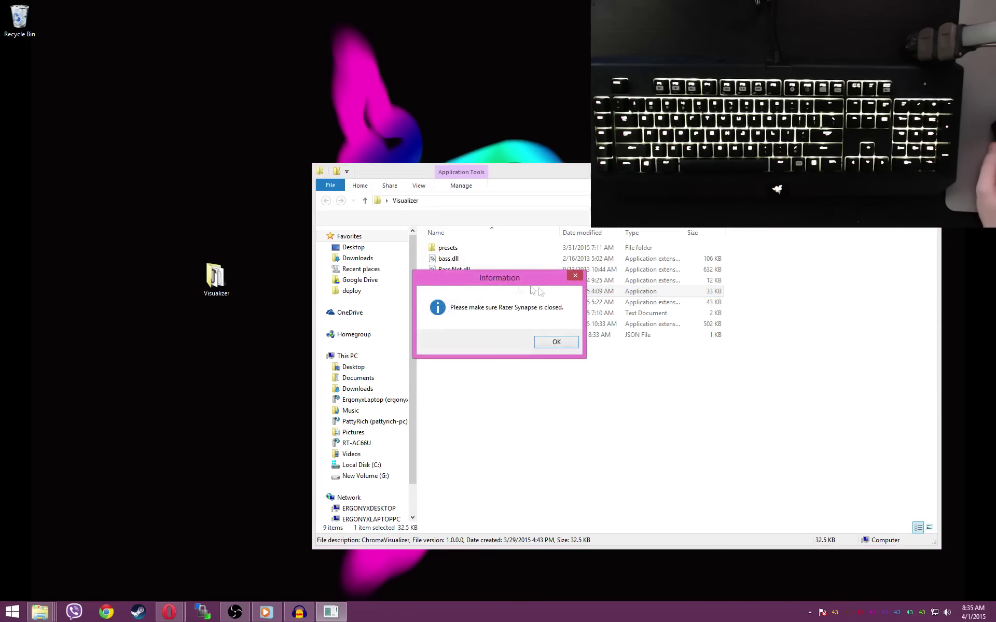
pyautogui.click(810, 613)
pyautogui.click(511, 325)
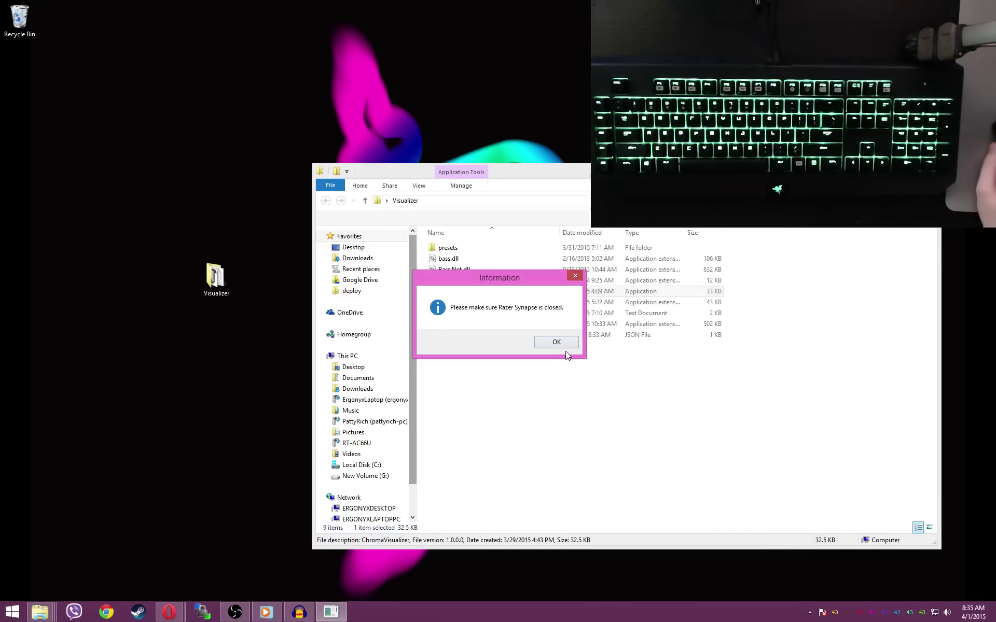
pyautogui.click(554, 342)
# - Select 17 - Headset Earphone (ASTRO MixAmp Pro) as the device and start visualising with music playing
pyautogui.click(215, 128)
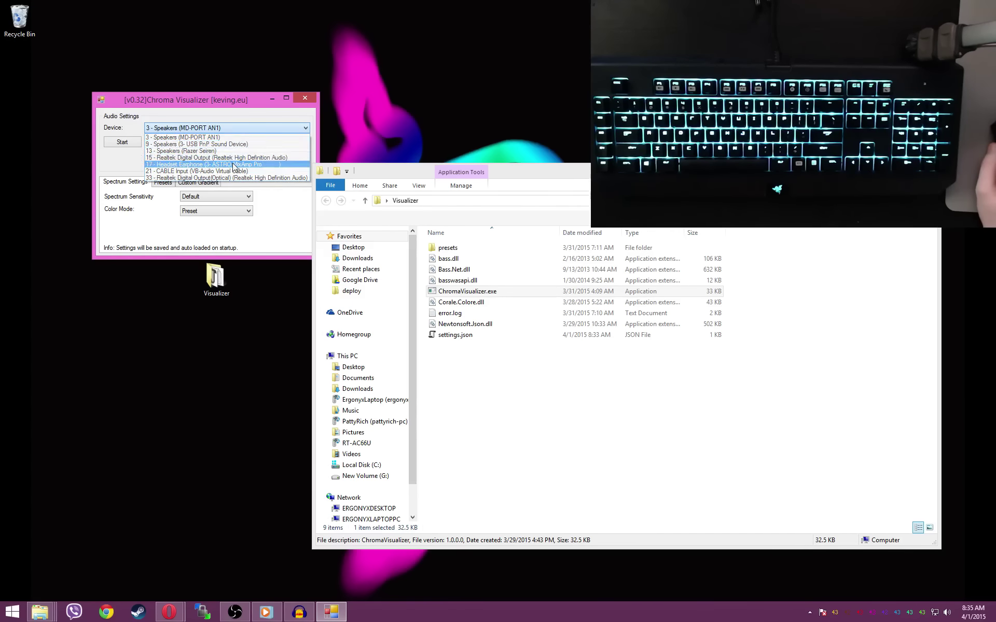
pyautogui.click(208, 165)
pyautogui.click(127, 143)
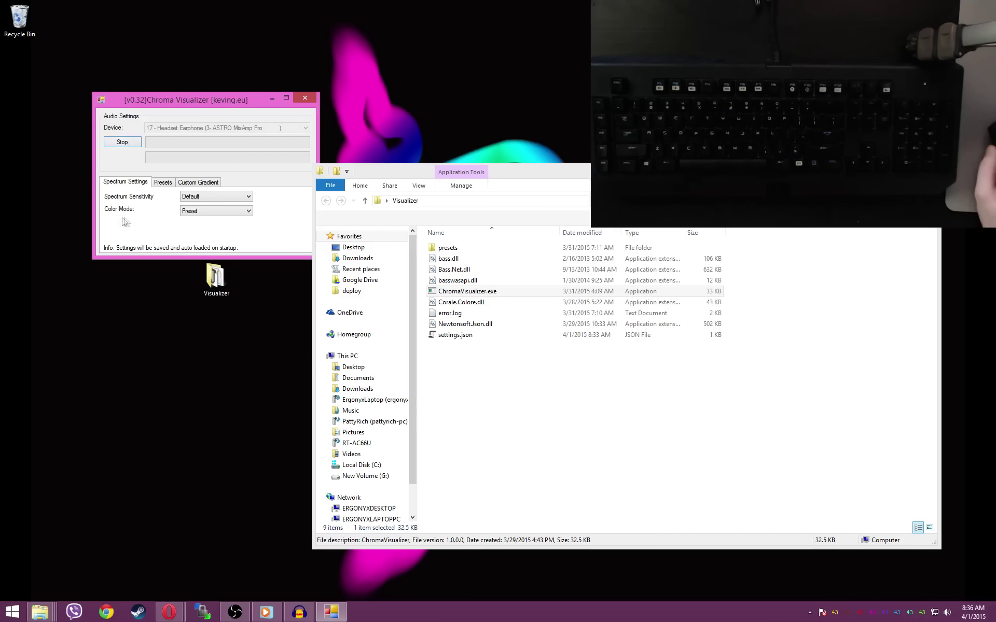
pyautogui.press('XF86AudioPlay')
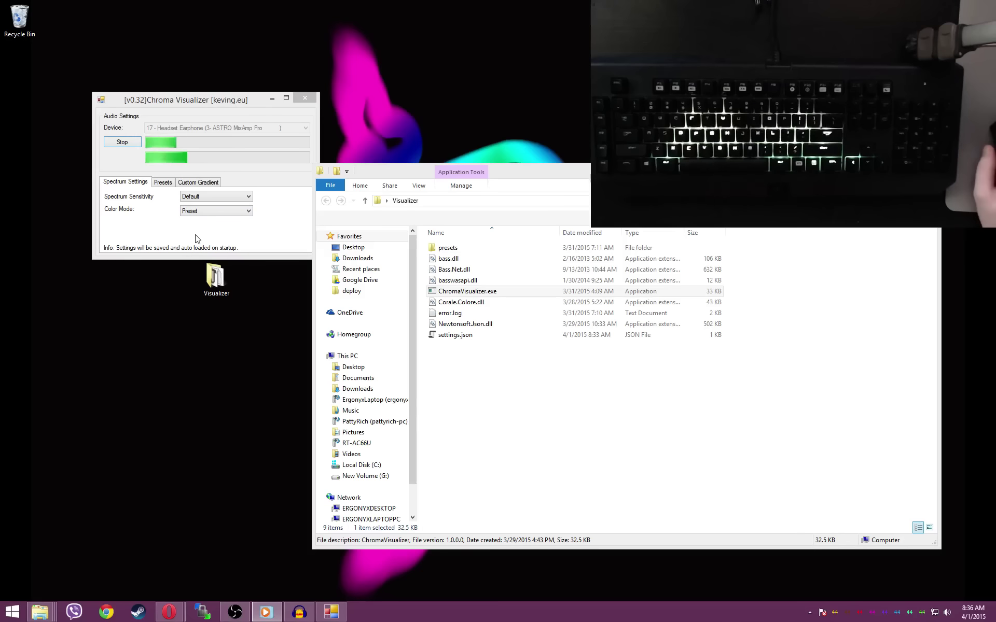
# - Try Low and High spectrum sensitivity, settle on Default, and keep the Preset colour mode
pyautogui.click(232, 197)
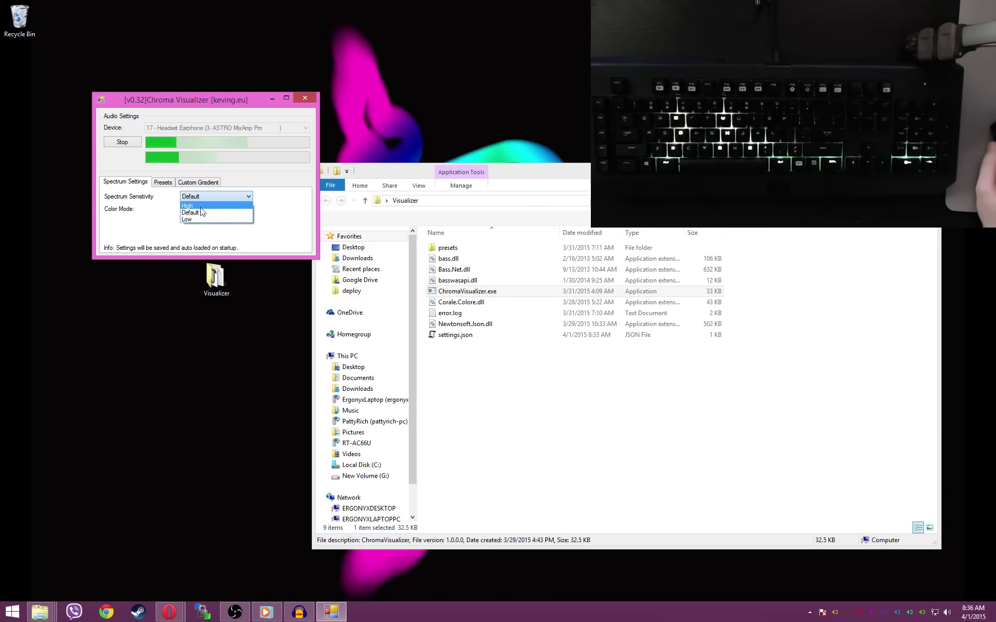
pyautogui.click(203, 220)
pyautogui.click(214, 194)
pyautogui.click(212, 206)
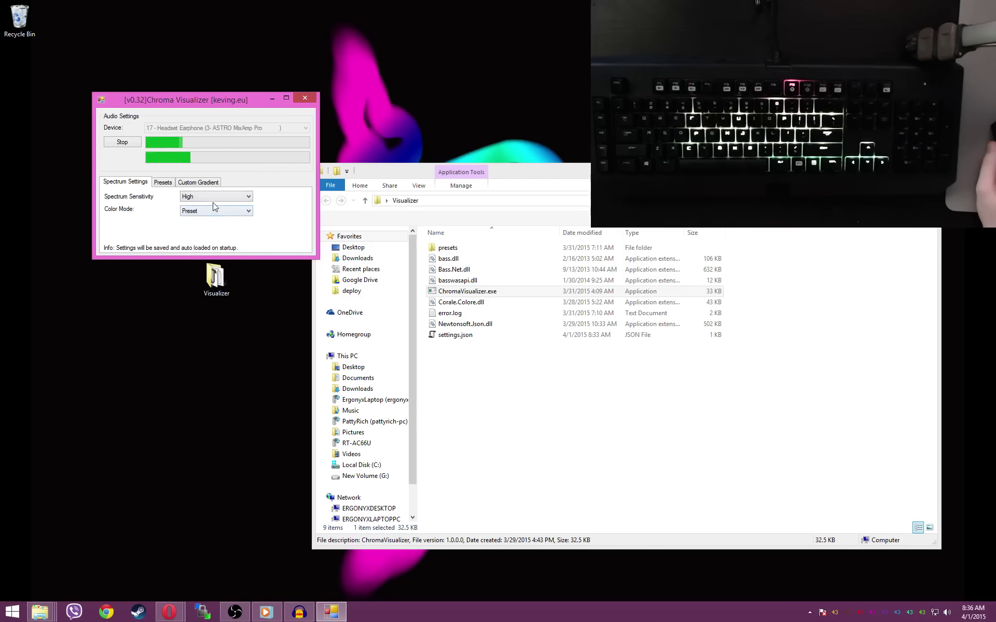
pyautogui.click(215, 196)
pyautogui.click(212, 212)
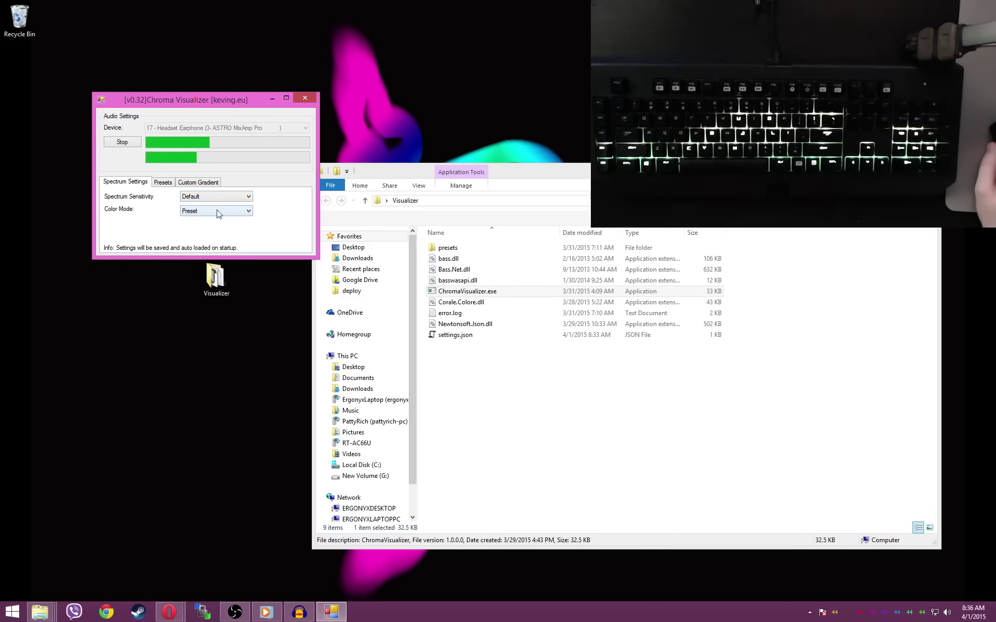
pyautogui.click(215, 213)
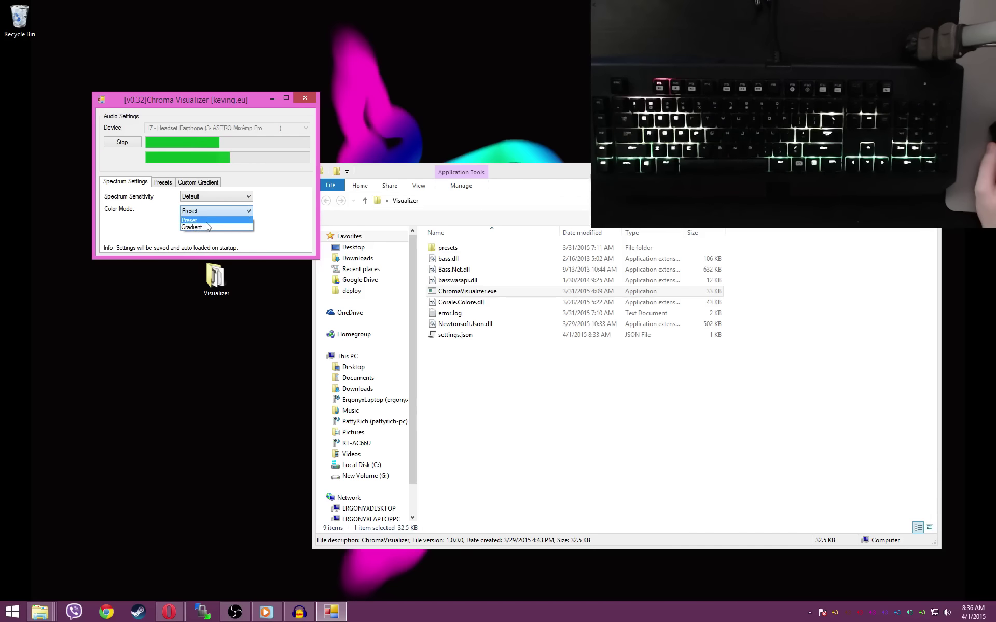
pyautogui.click(190, 220)
# - Apply the Cold Icy, + Random Colors !!! and Overgrowth presets in turn, finishing on Fires Below
pyautogui.click(163, 182)
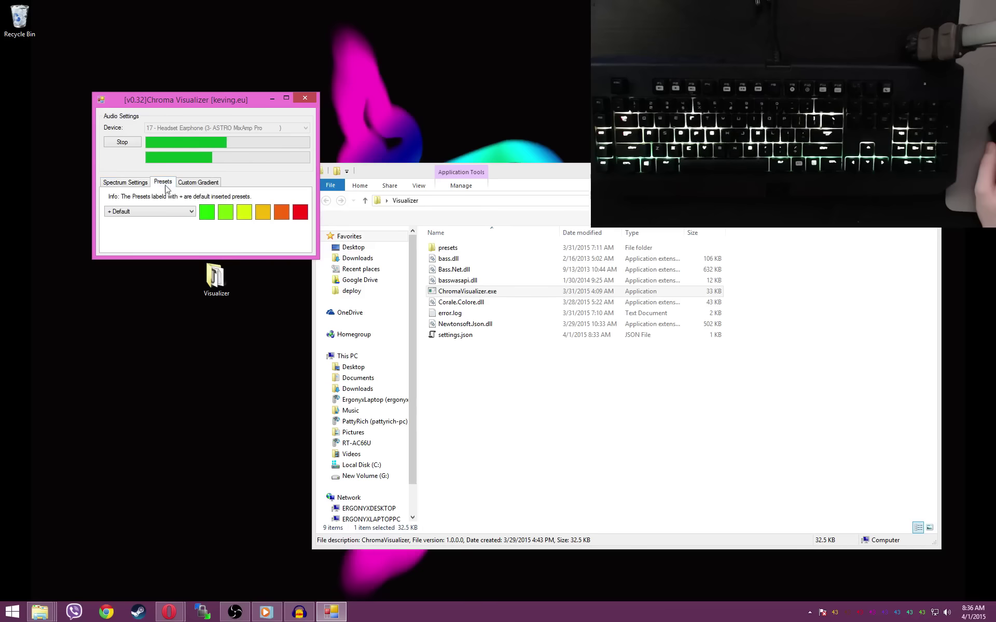
pyautogui.click(155, 212)
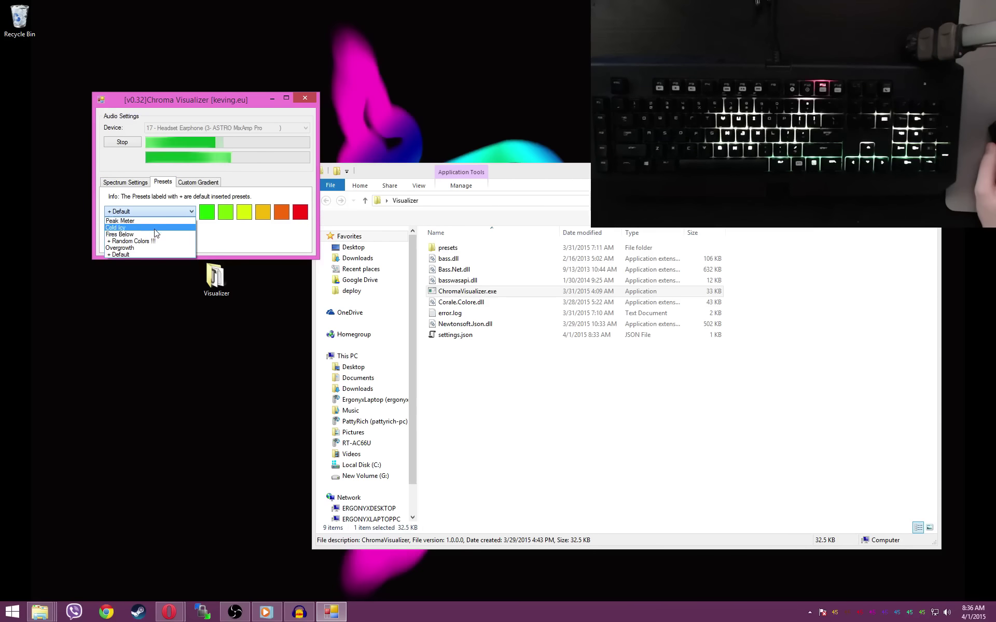
pyautogui.click(157, 227)
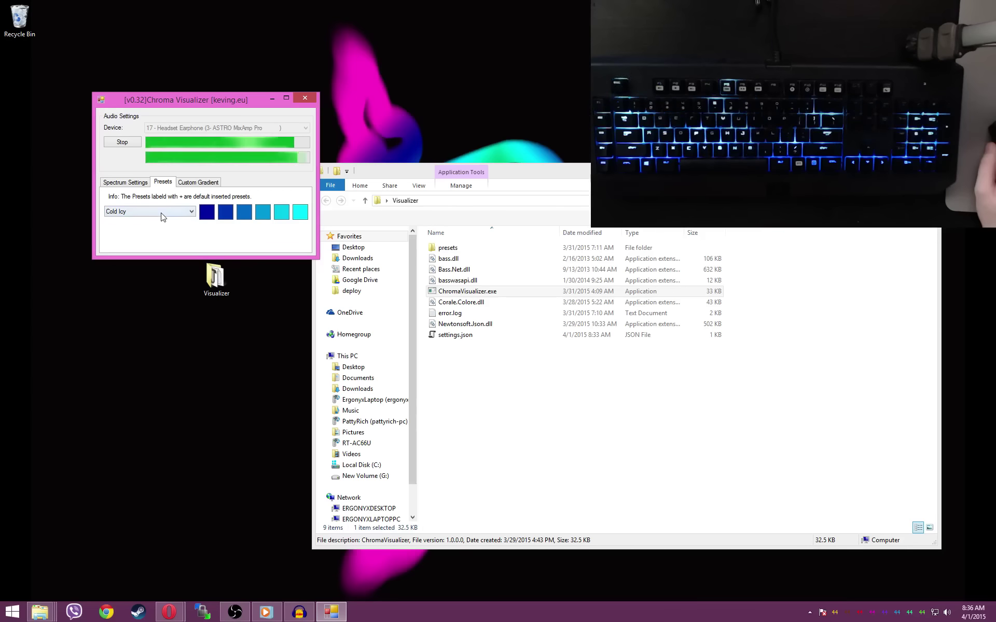
pyautogui.click(160, 211)
pyautogui.click(160, 241)
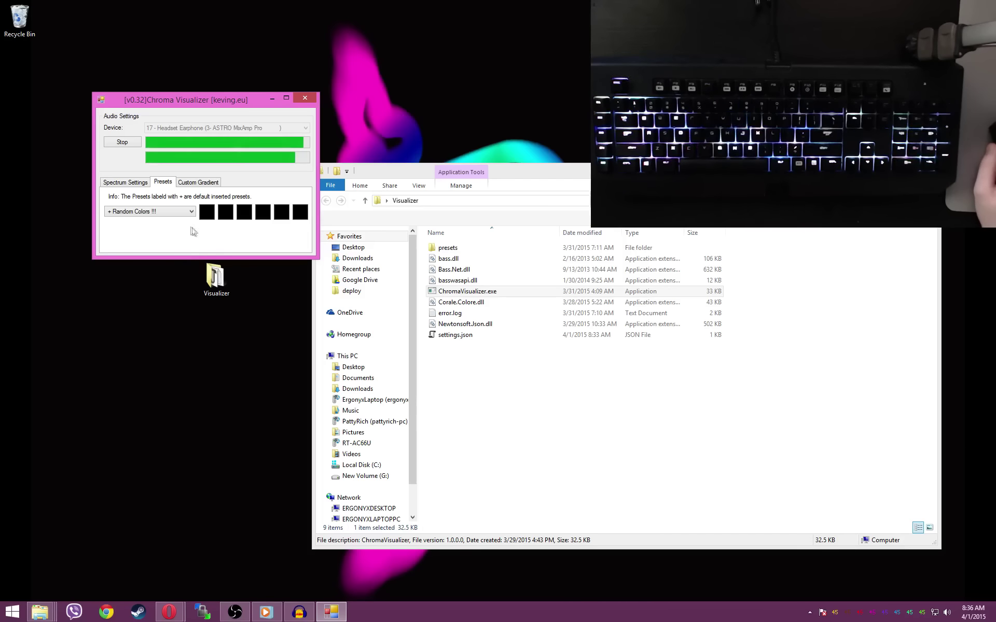
pyautogui.click(175, 212)
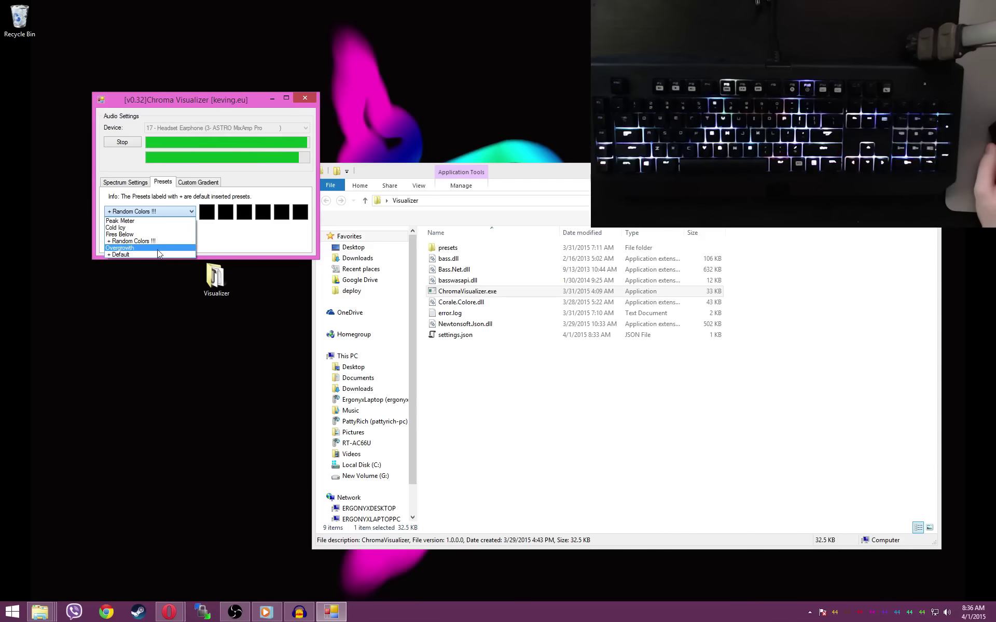
pyautogui.click(158, 248)
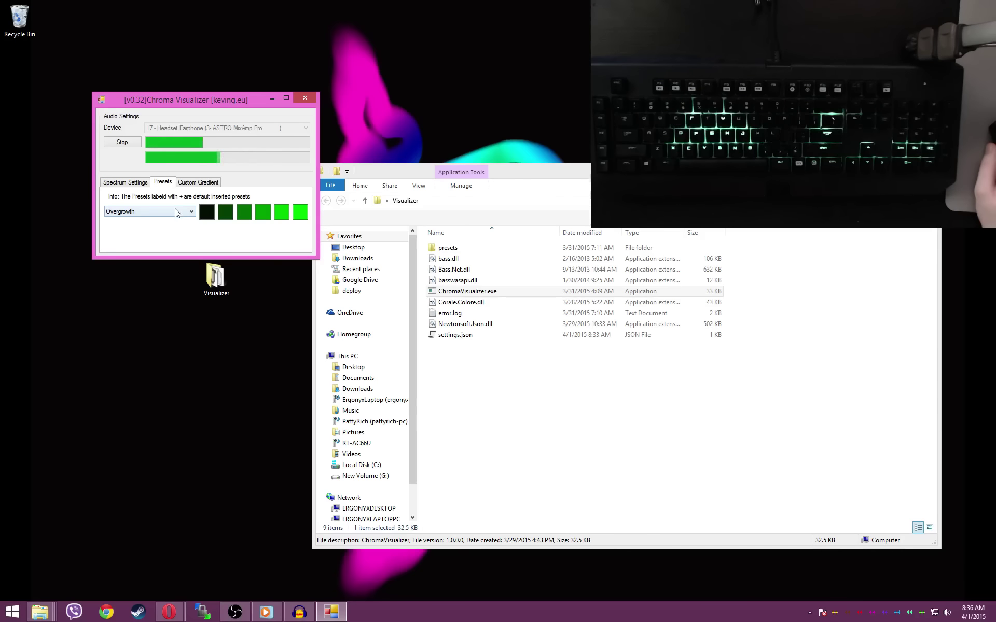
pyautogui.click(175, 212)
pyautogui.click(166, 233)
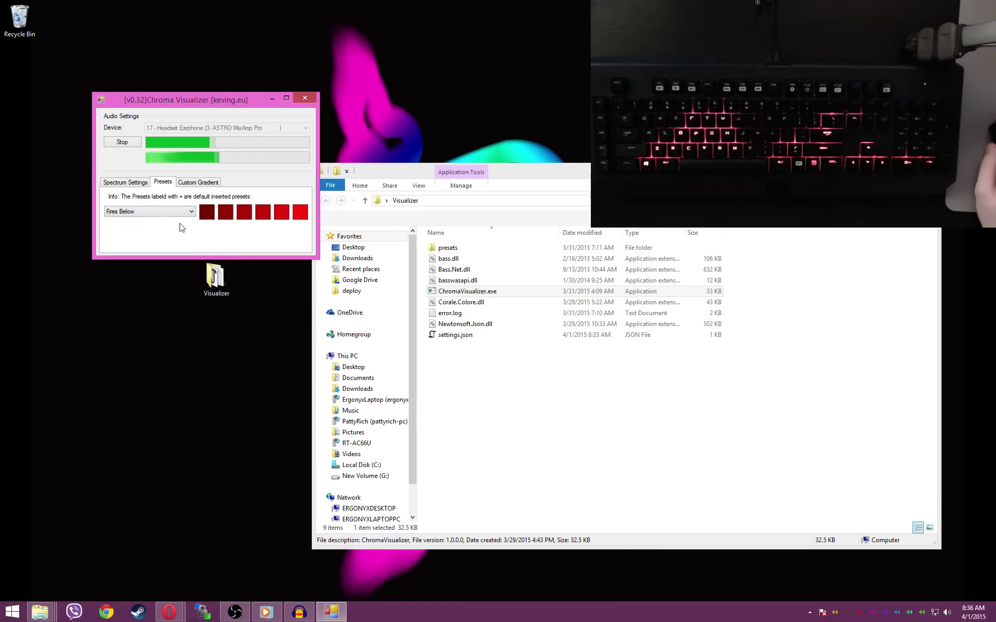
# - Switch the colour mode to Gradient and bring up the Custom Gradient settings
pyautogui.click(141, 182)
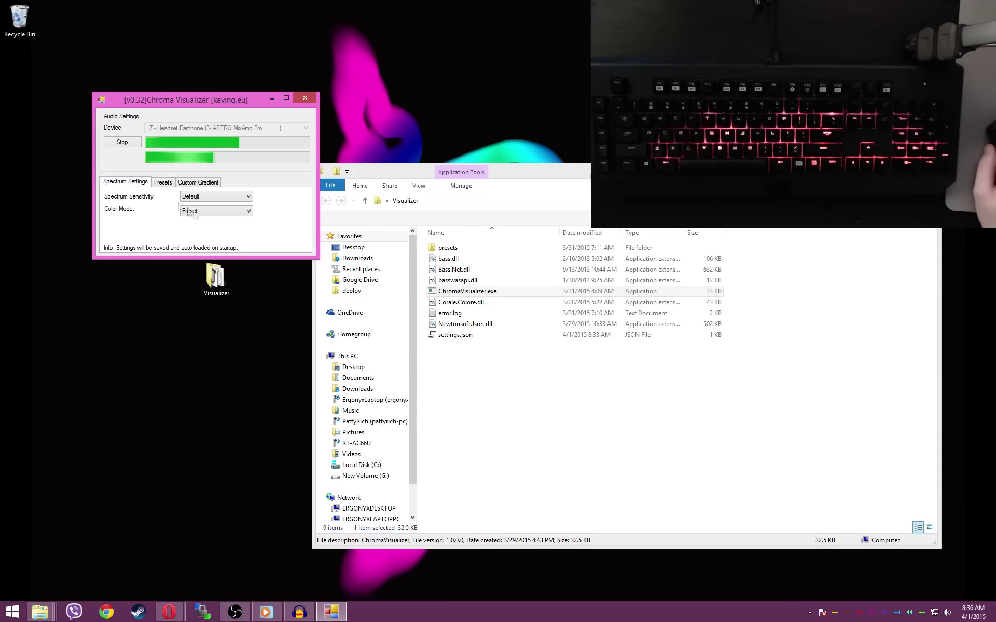
pyautogui.click(213, 211)
pyautogui.click(213, 227)
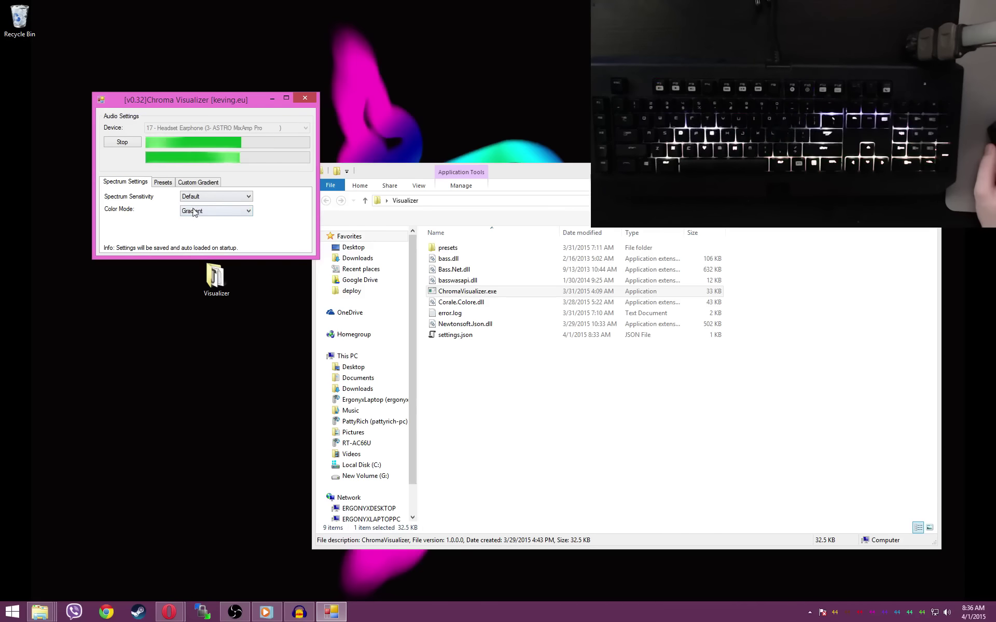
pyautogui.click(198, 182)
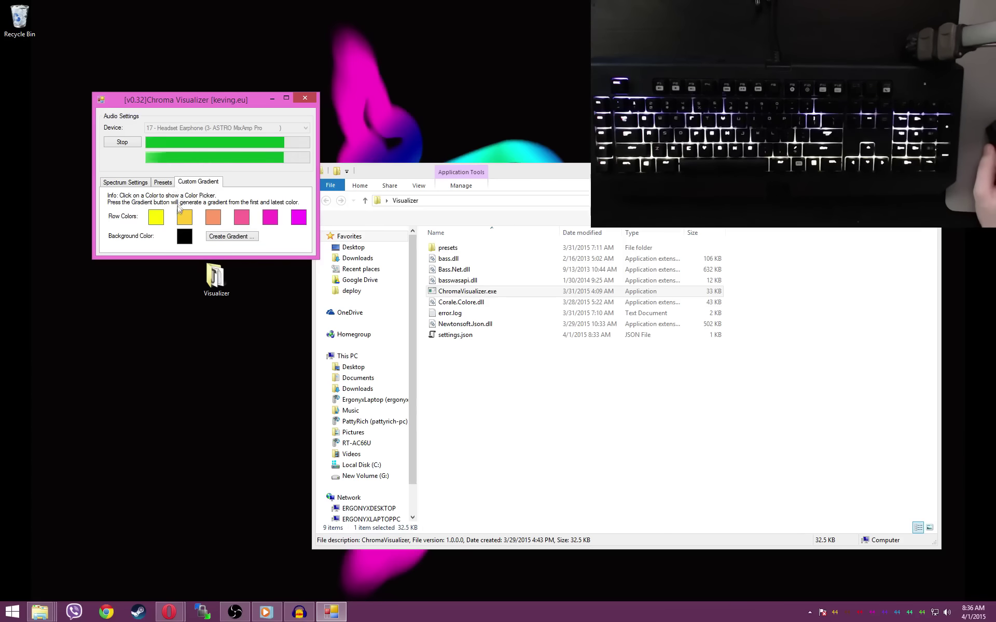
# - Make the first row green and the last row blue, then generate a green-to-blue gradient
pyautogui.click(157, 219)
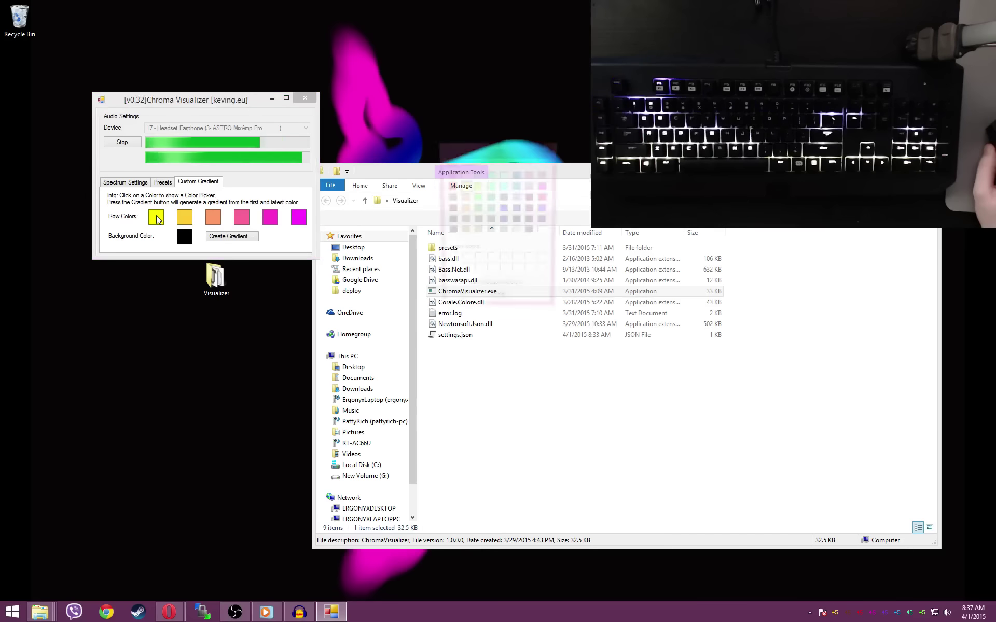
pyautogui.click(478, 198)
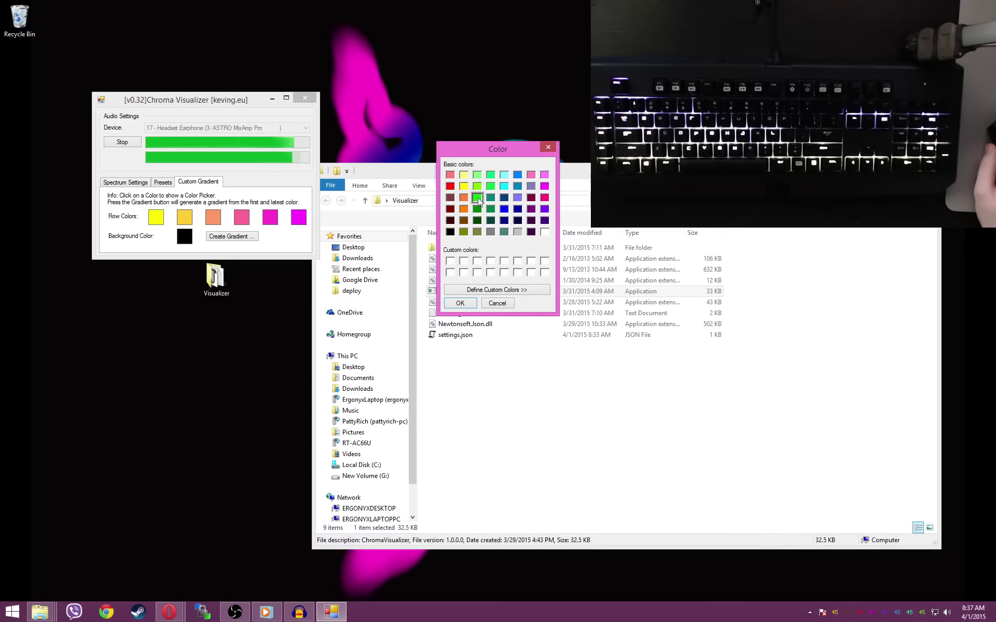
pyautogui.click(469, 303)
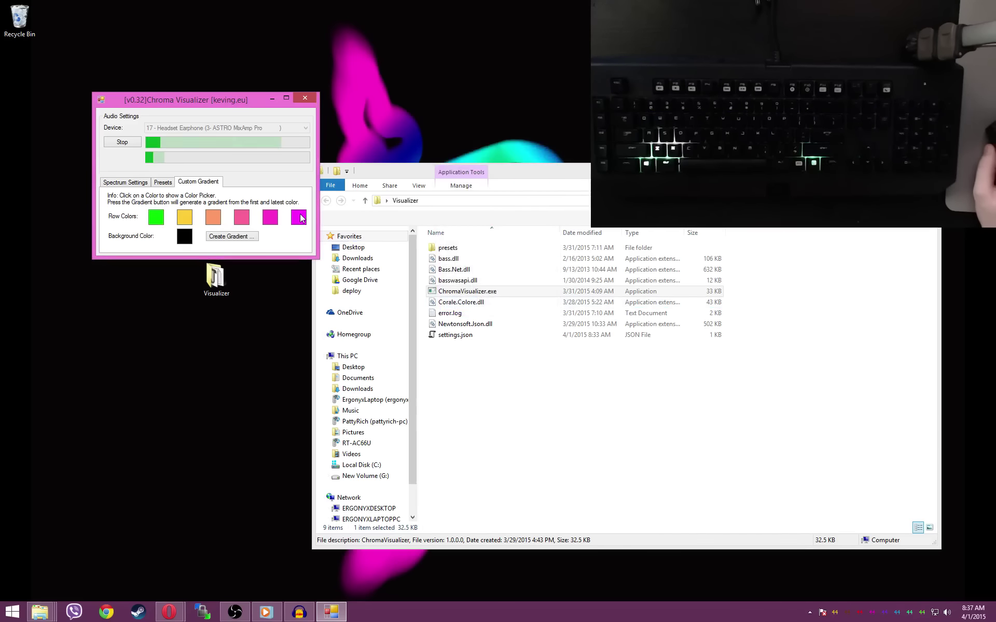
pyautogui.click(299, 217)
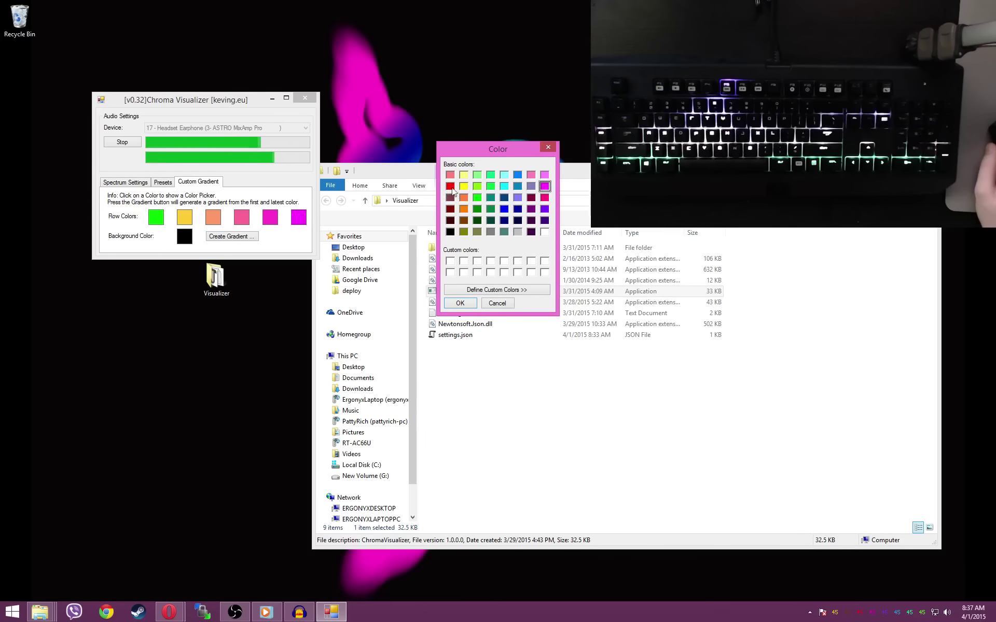
pyautogui.click(451, 188)
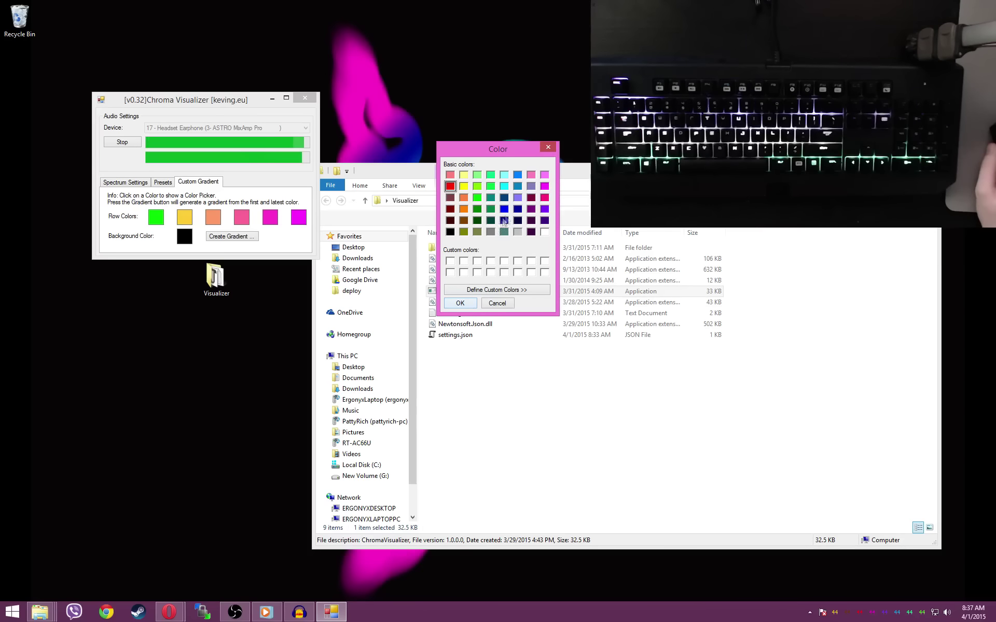
pyautogui.click(520, 175)
pyautogui.click(469, 303)
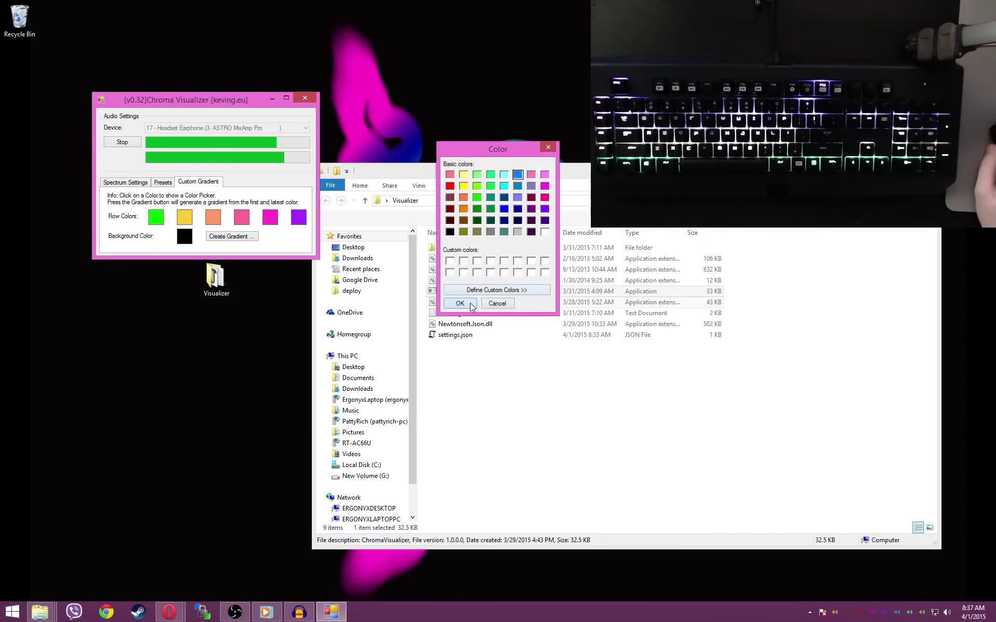
pyautogui.click(242, 243)
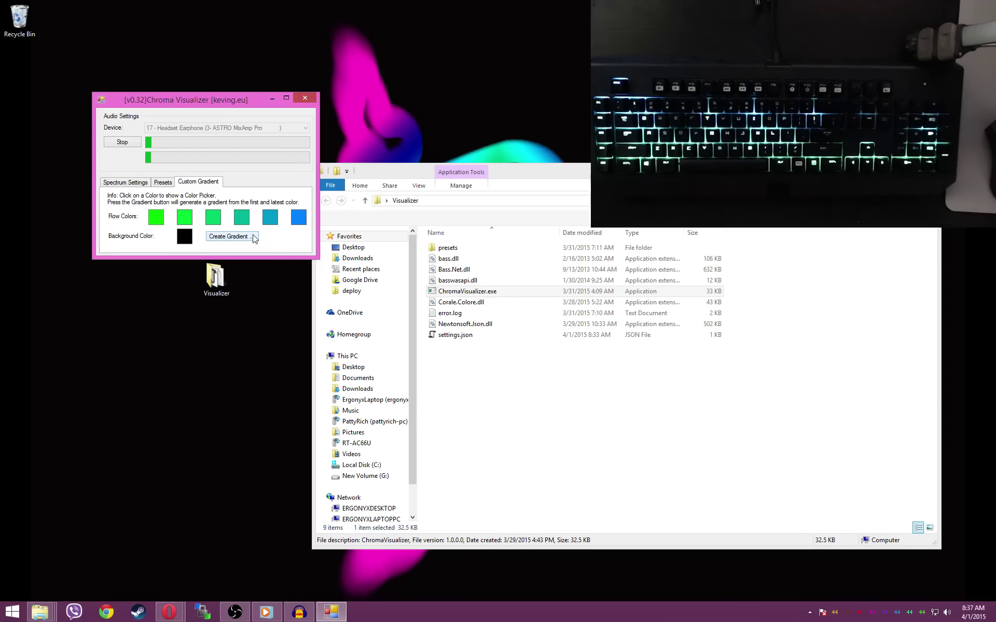
# - Change the gradient's background colour to magenta, then to grey
pyautogui.click(186, 239)
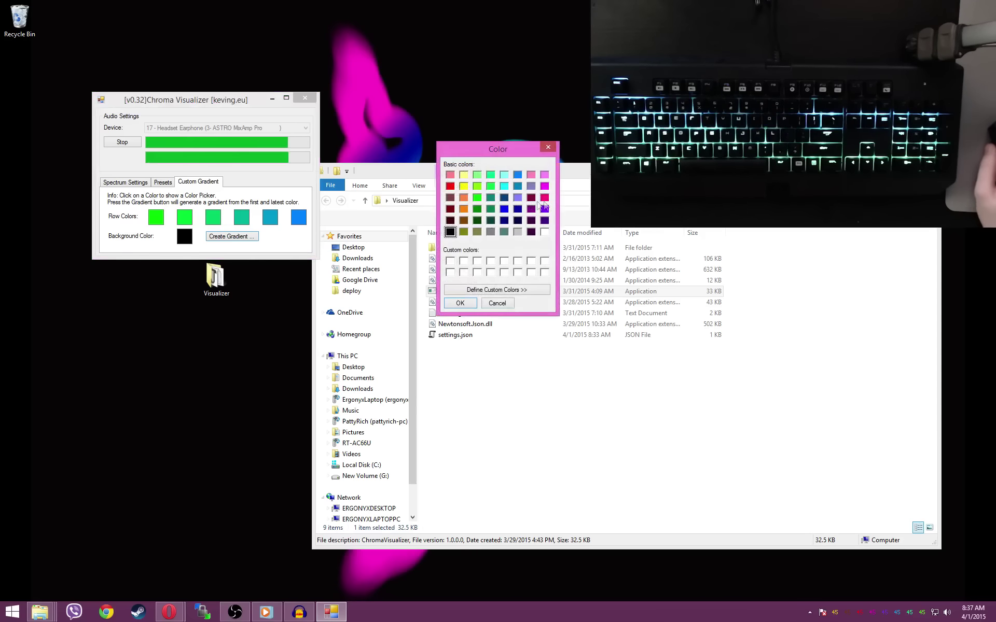
pyautogui.click(460, 303)
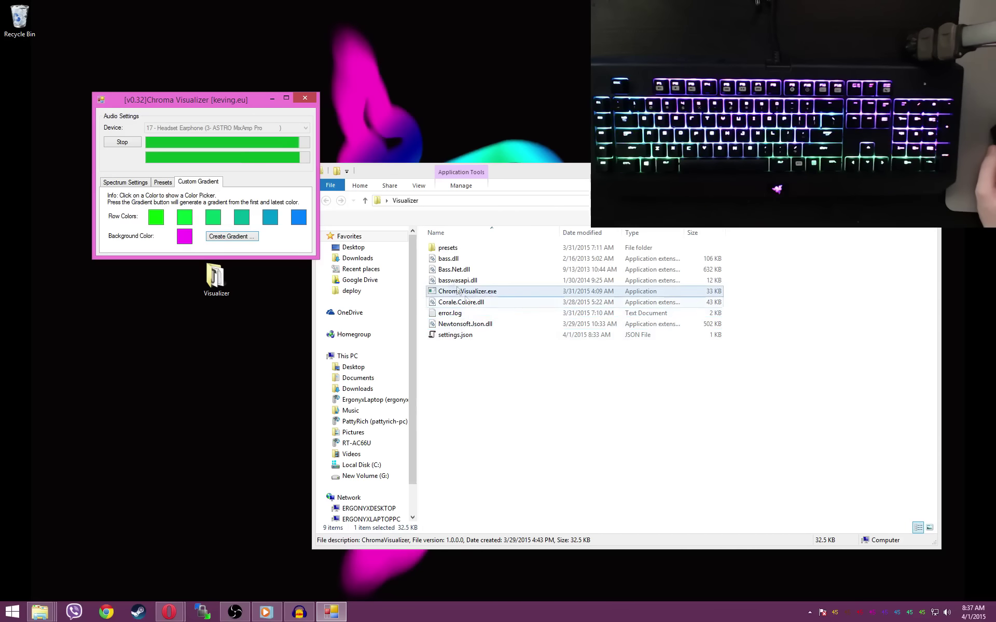
pyautogui.click(184, 237)
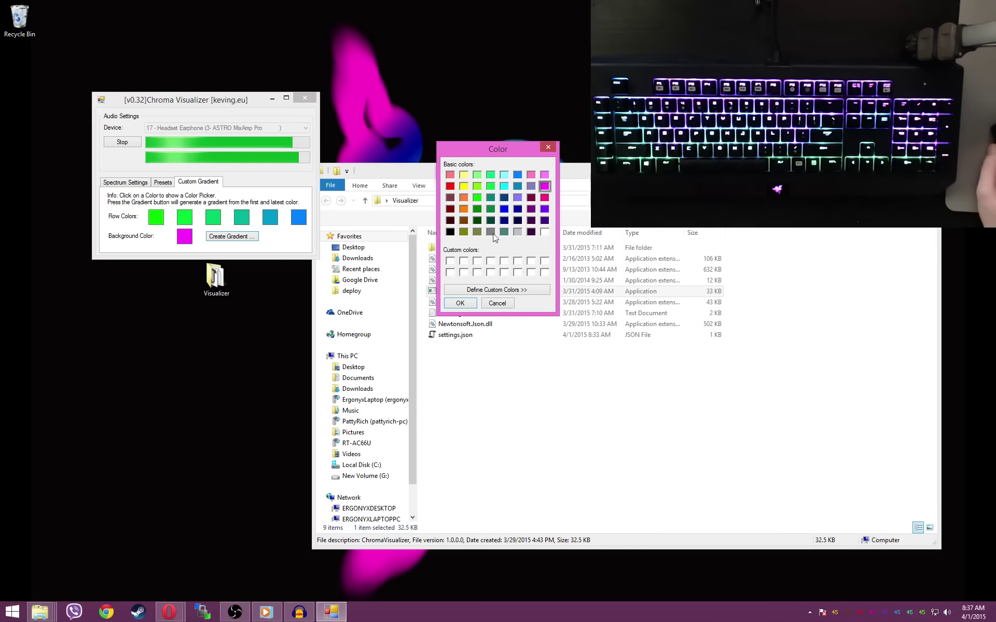
pyautogui.click(461, 307)
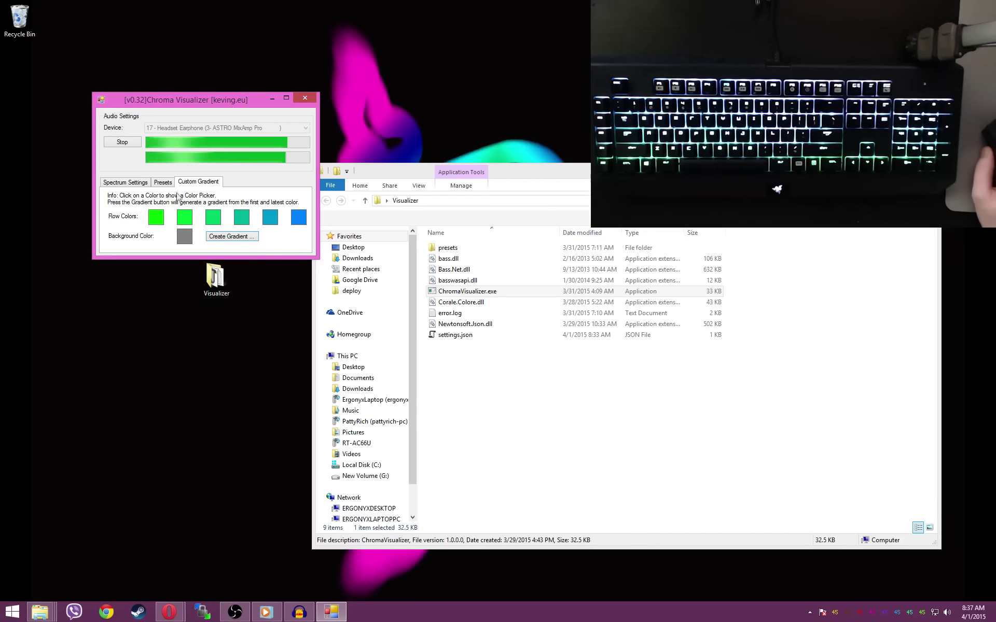
pyautogui.click(164, 183)
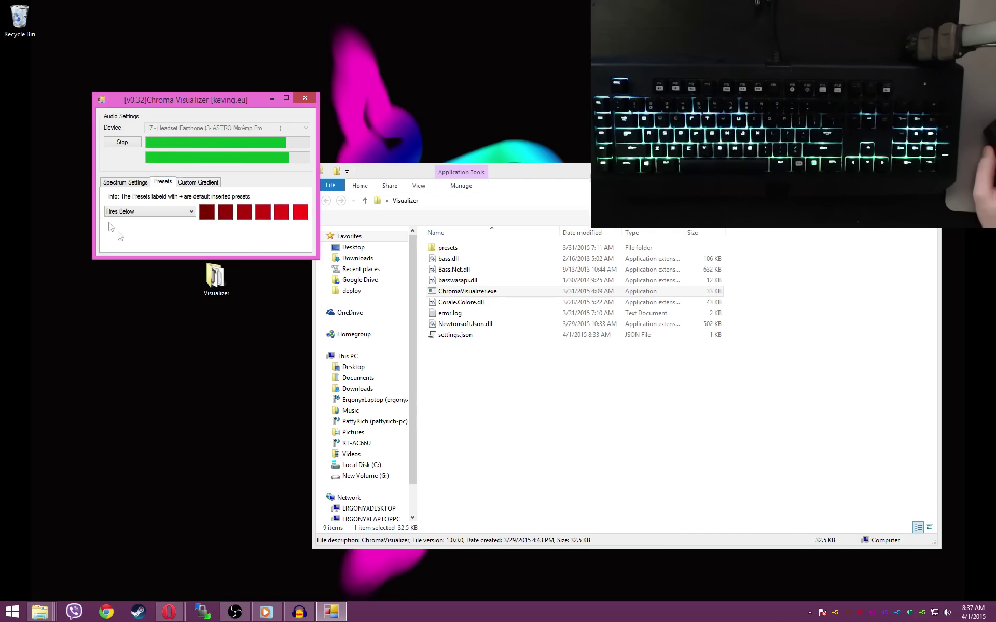
# - Apply the Cold Icy preset from the Presets dropdown
pyautogui.click(127, 183)
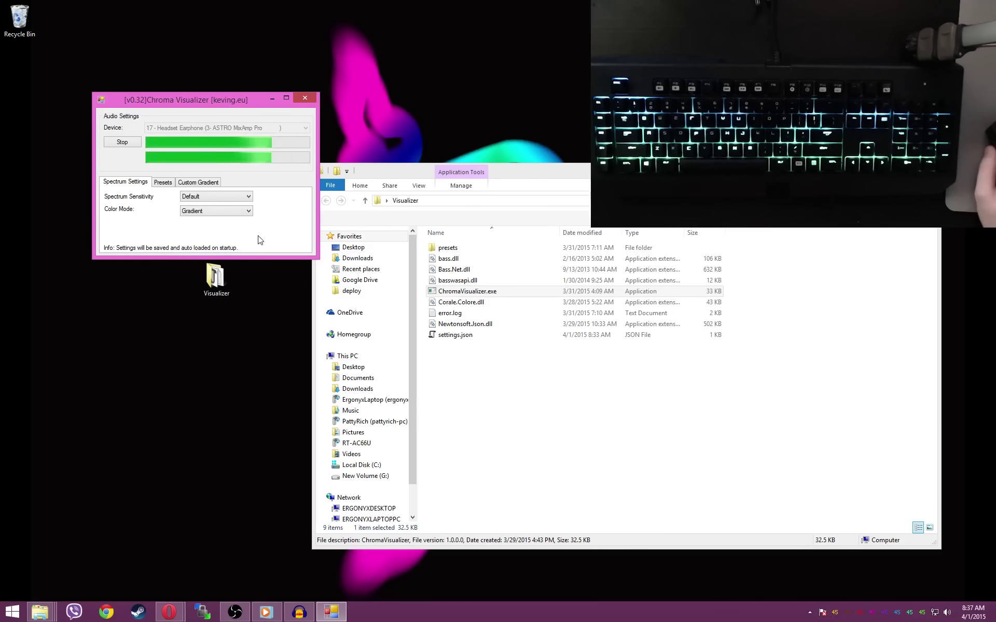
pyautogui.click(164, 182)
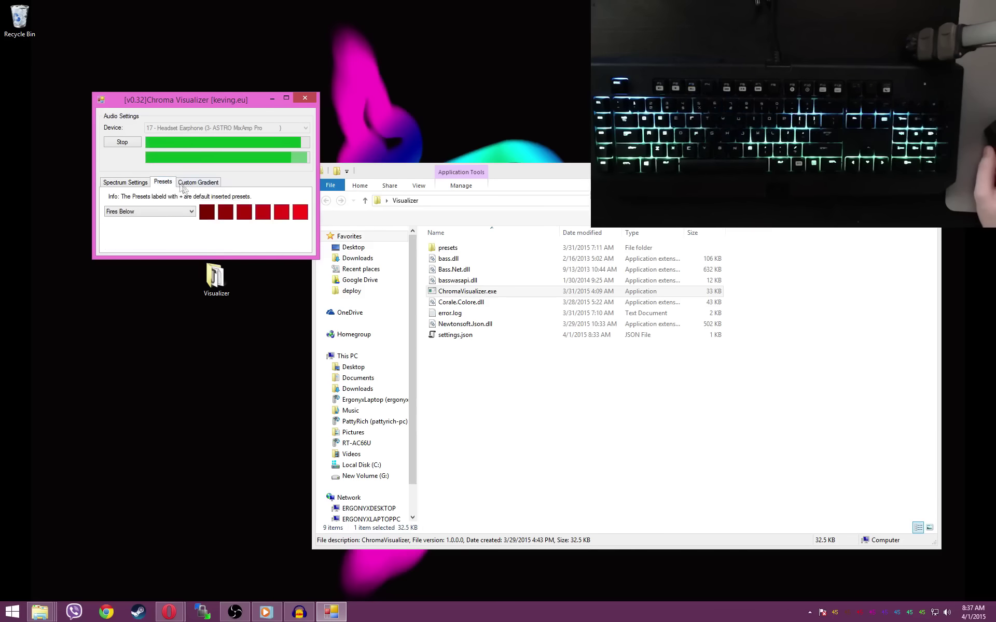
pyautogui.click(185, 212)
pyautogui.click(135, 228)
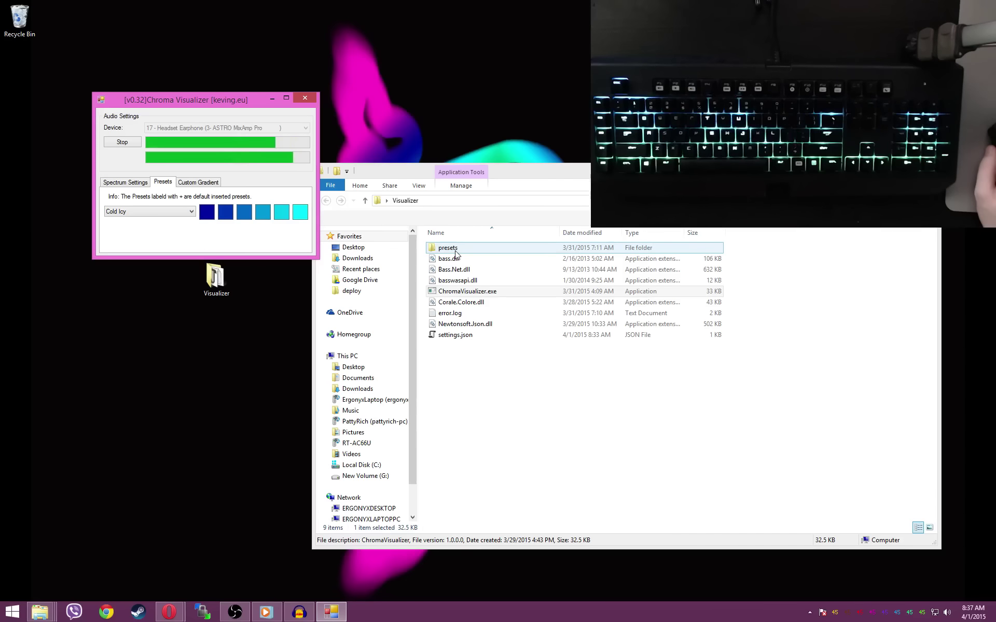
# - Set the Color Mode back to Preset on the Spectrum Settings page
pyautogui.click(125, 182)
pyautogui.click(215, 211)
pyautogui.click(218, 224)
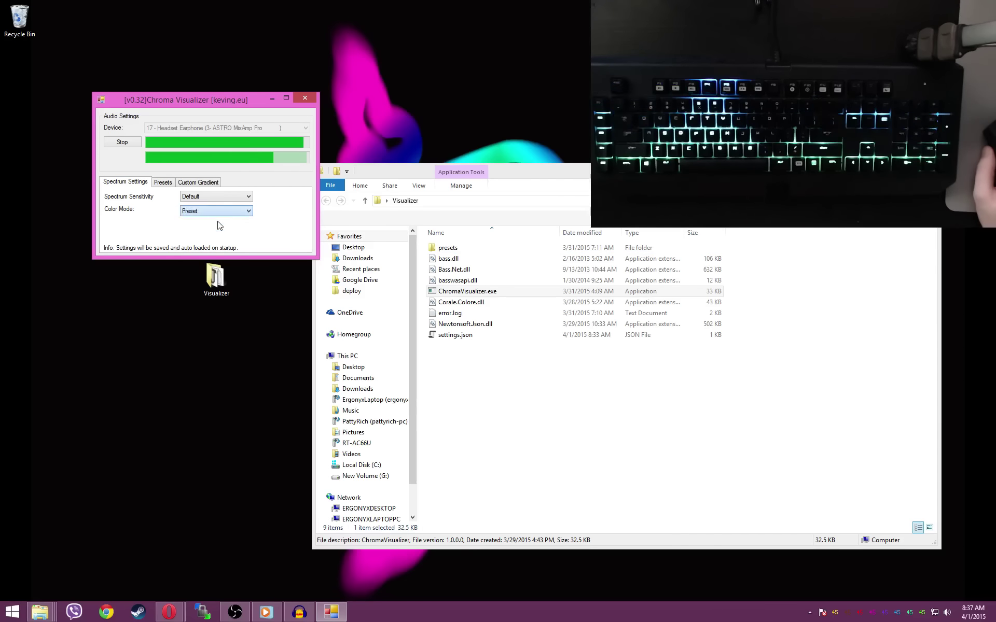
pyautogui.click(451, 252)
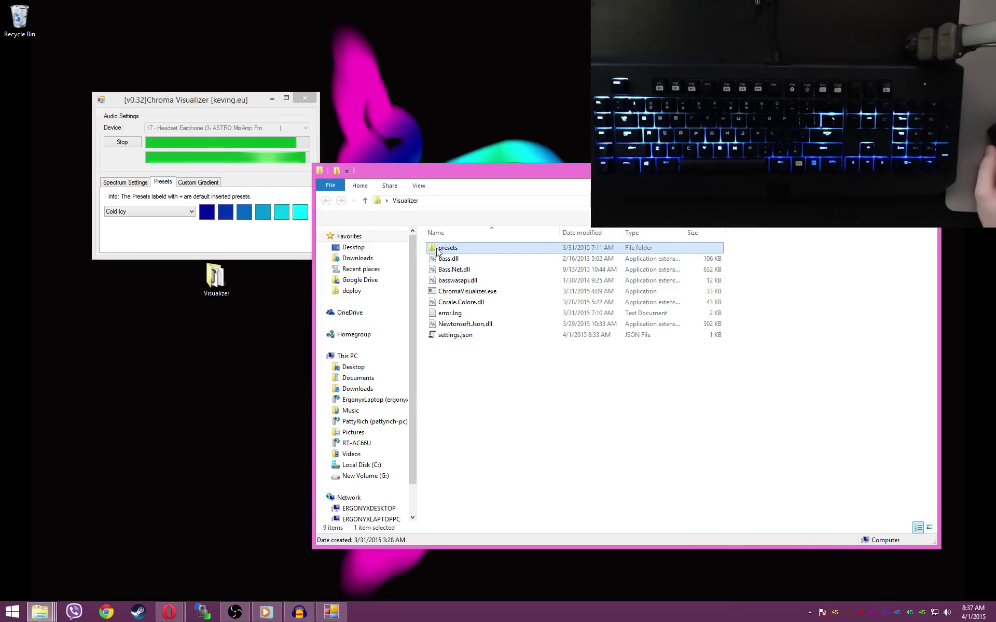
# - Go into the presets folder and open icy.json with Edit with Notepad++
pyautogui.doubleClick(438, 251)
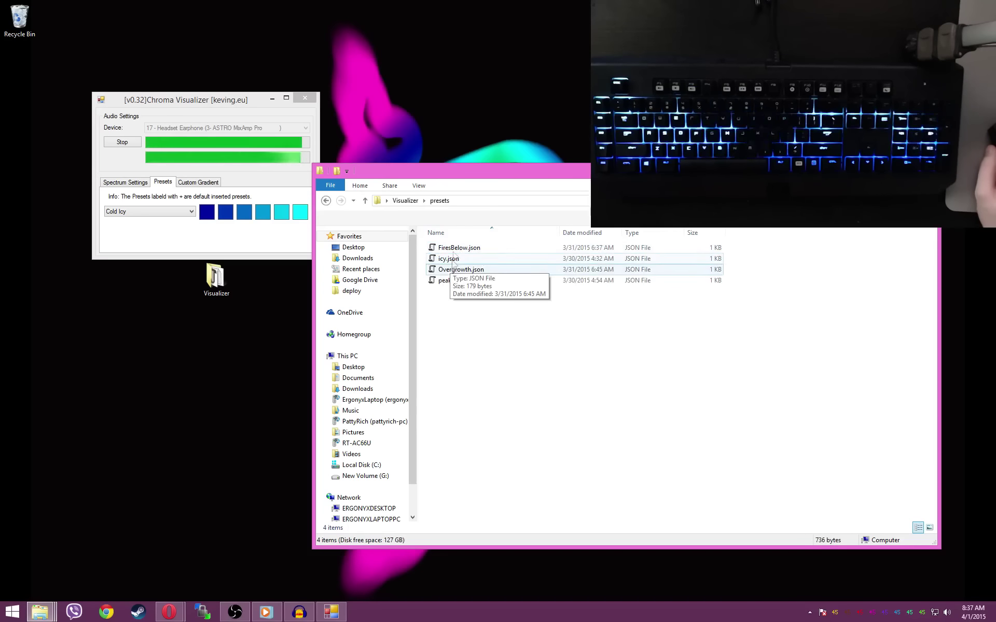
pyautogui.click(453, 270)
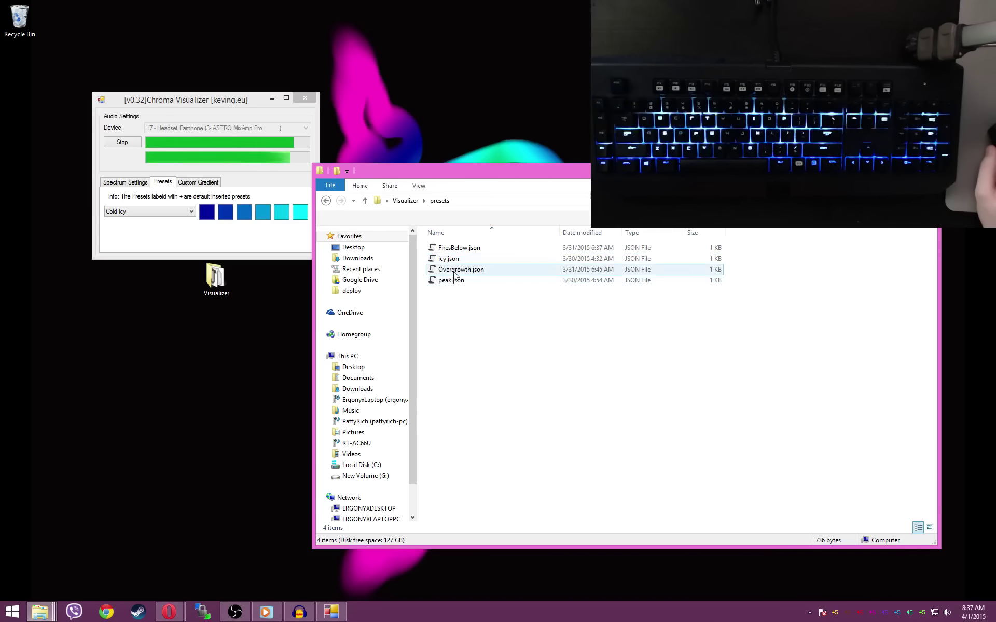
pyautogui.click(456, 262)
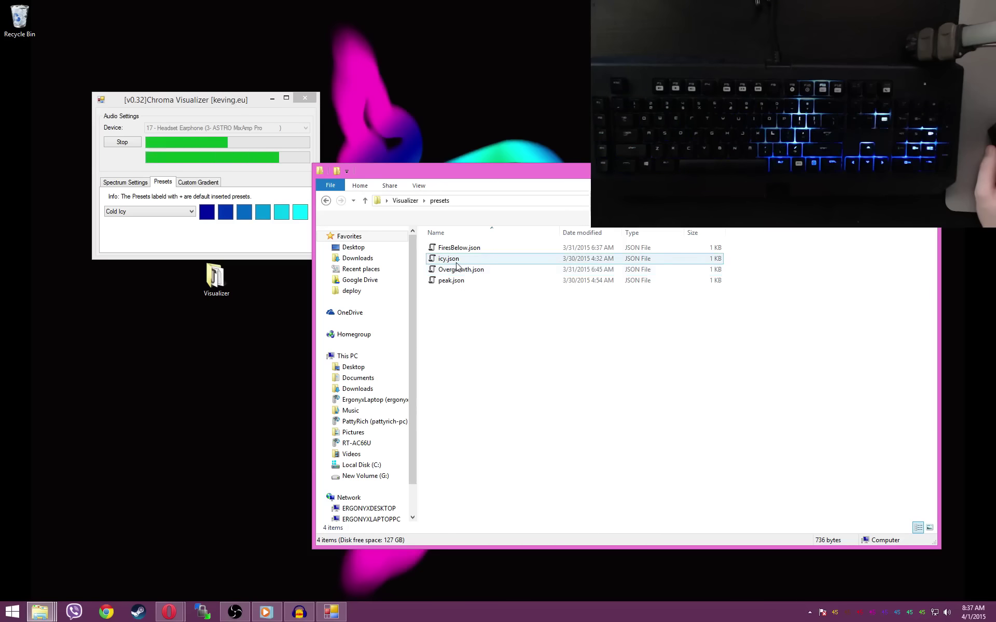
pyautogui.rightClick(452, 262)
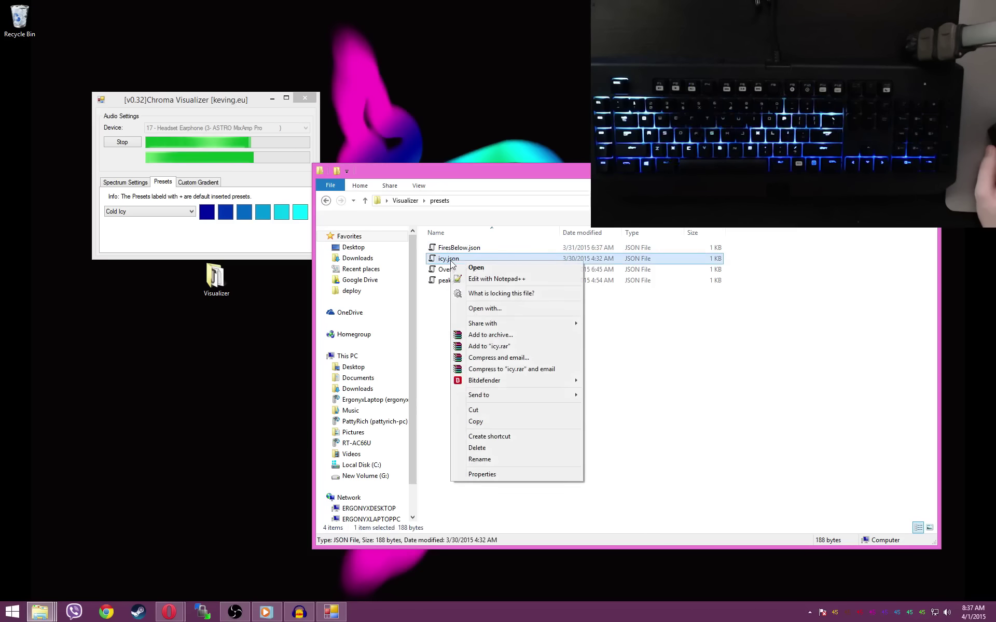
pyautogui.click(465, 278)
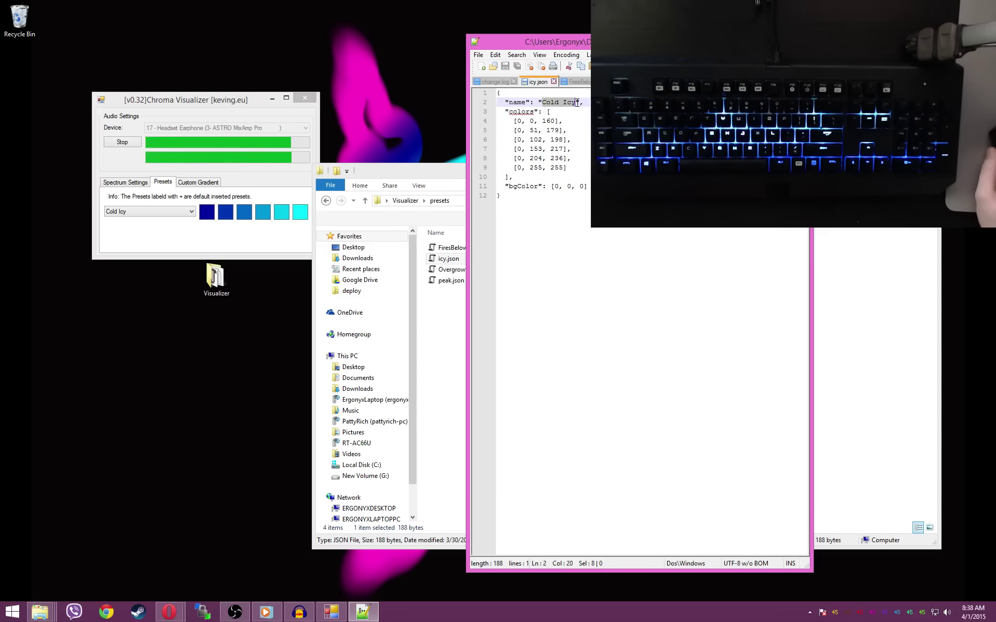
# - Go over icy.json's colour entries and the line 11 bgColor, then return to Custom Gradient
pyautogui.click(521, 122)
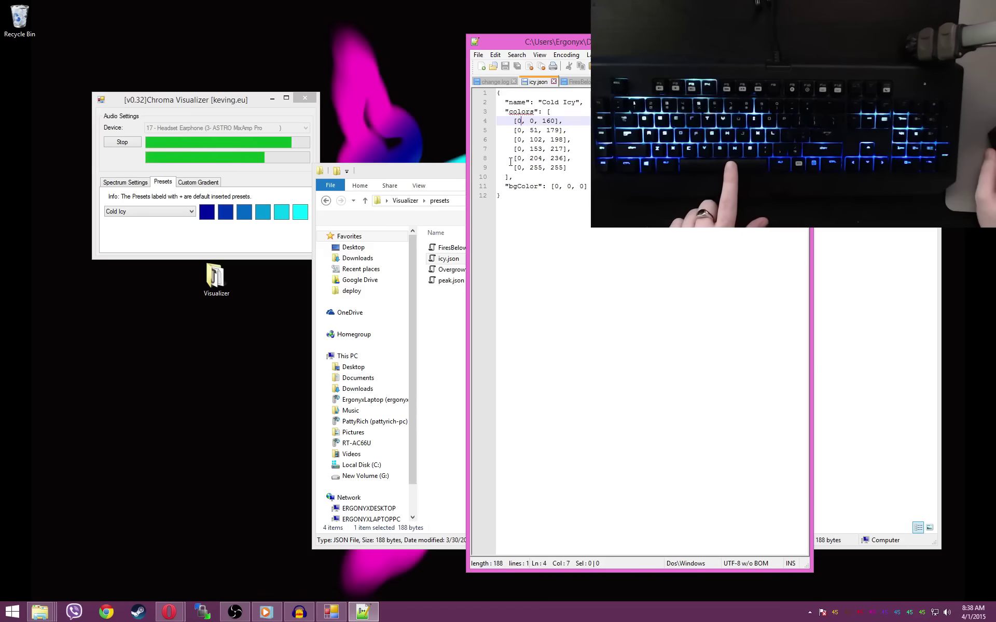
pyautogui.moveTo(521, 158); pyautogui.dragTo(558, 167)
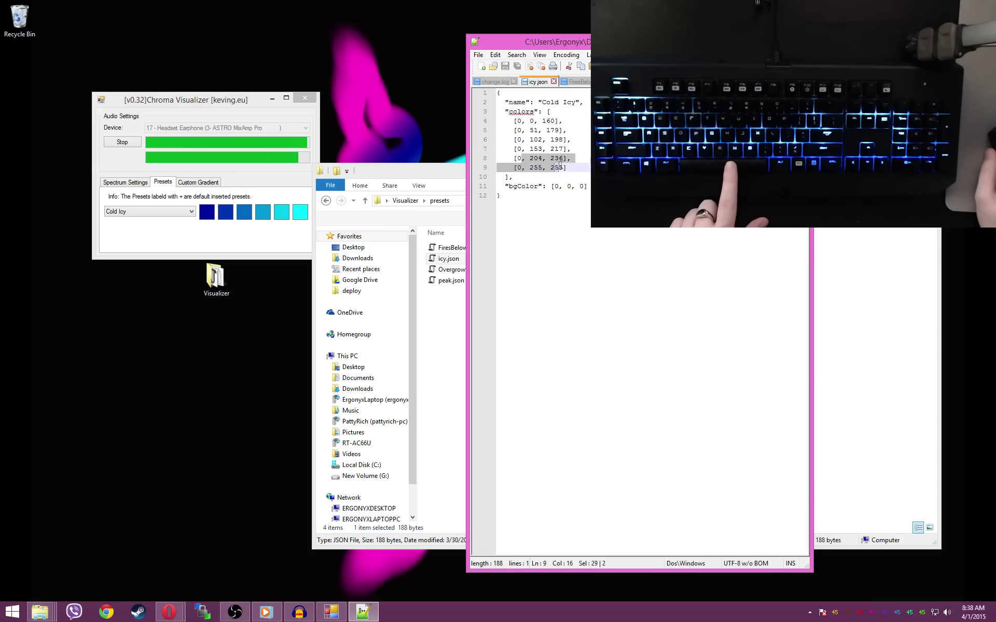
pyautogui.click(526, 168)
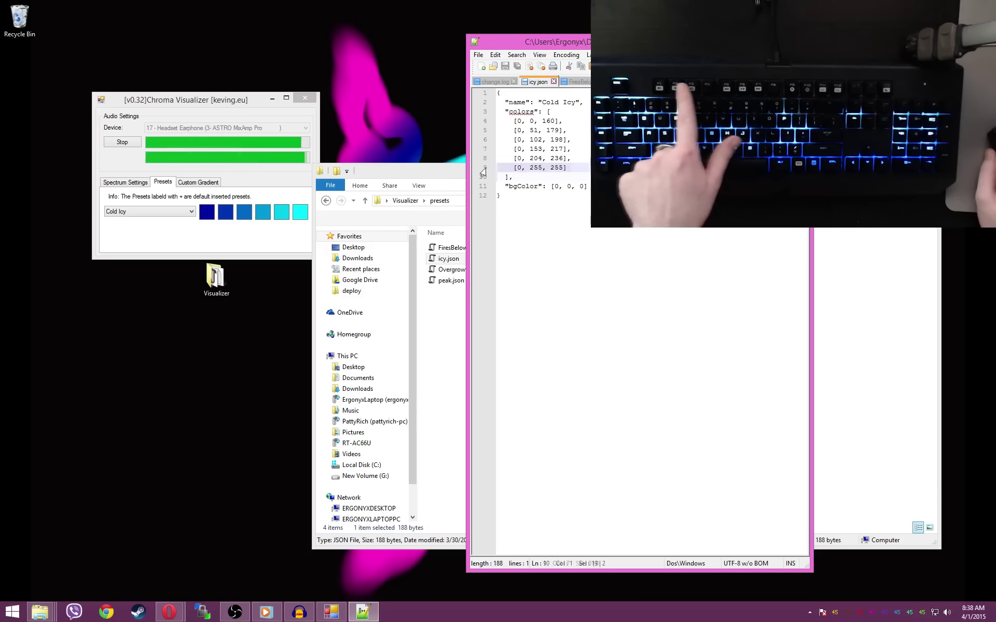
pyautogui.click(562, 187)
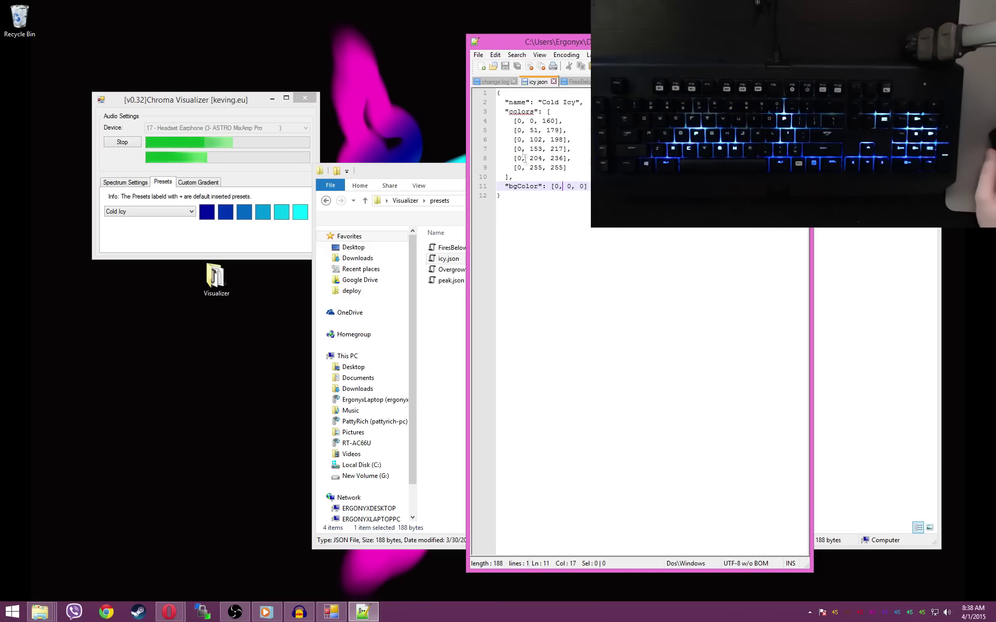
pyautogui.click(524, 130)
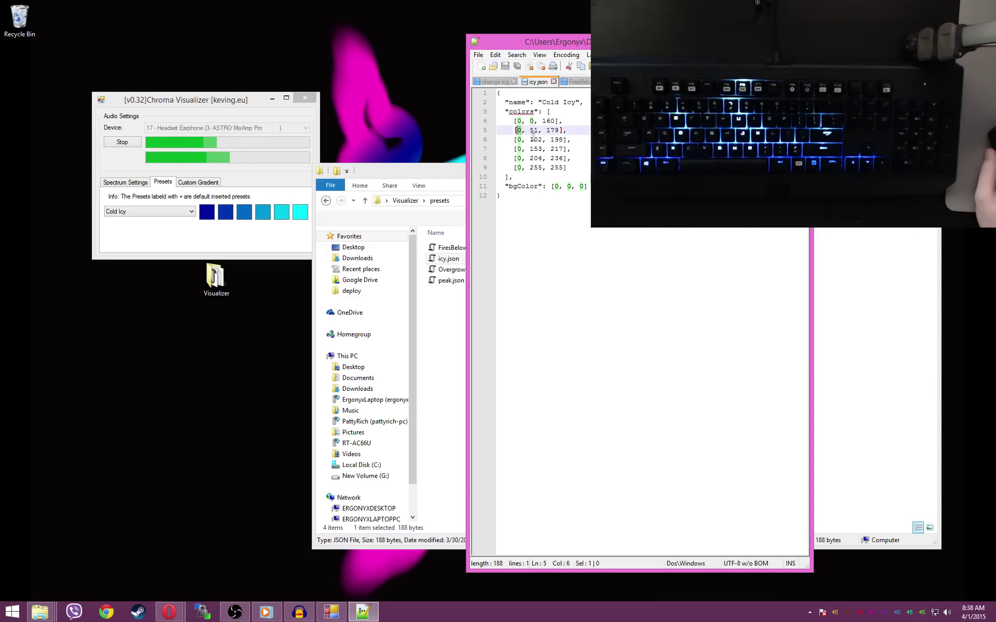
pyautogui.click(538, 131)
pyautogui.click(559, 130)
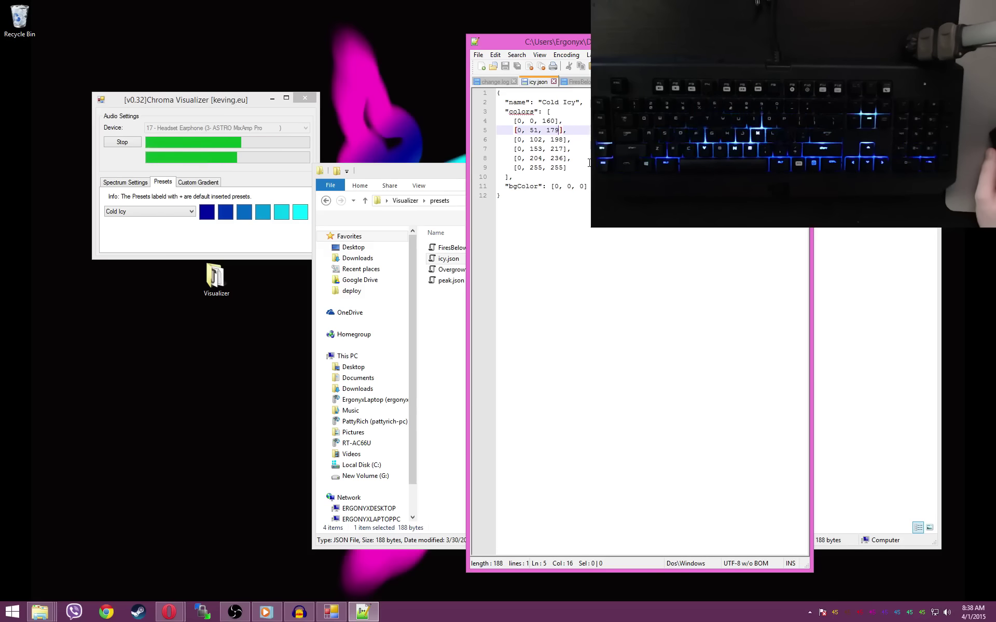
pyautogui.click(198, 182)
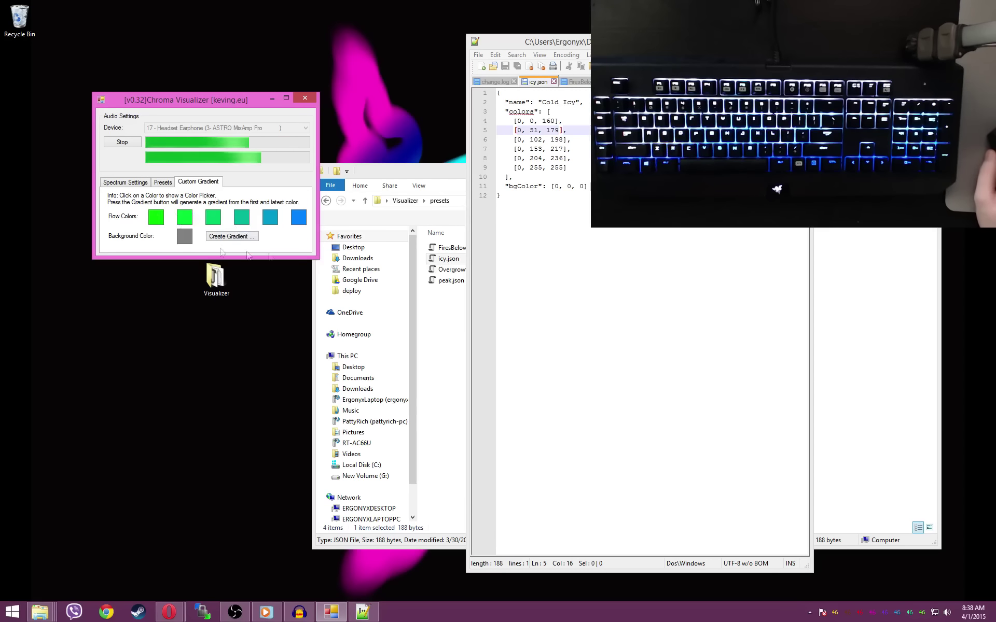
pyautogui.click(232, 236)
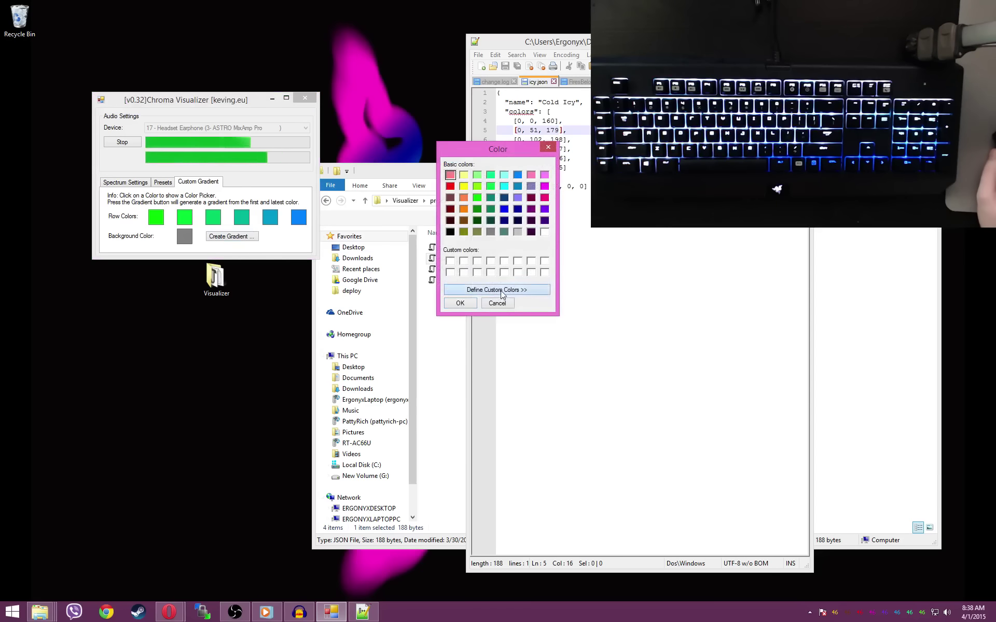
pyautogui.click(496, 290)
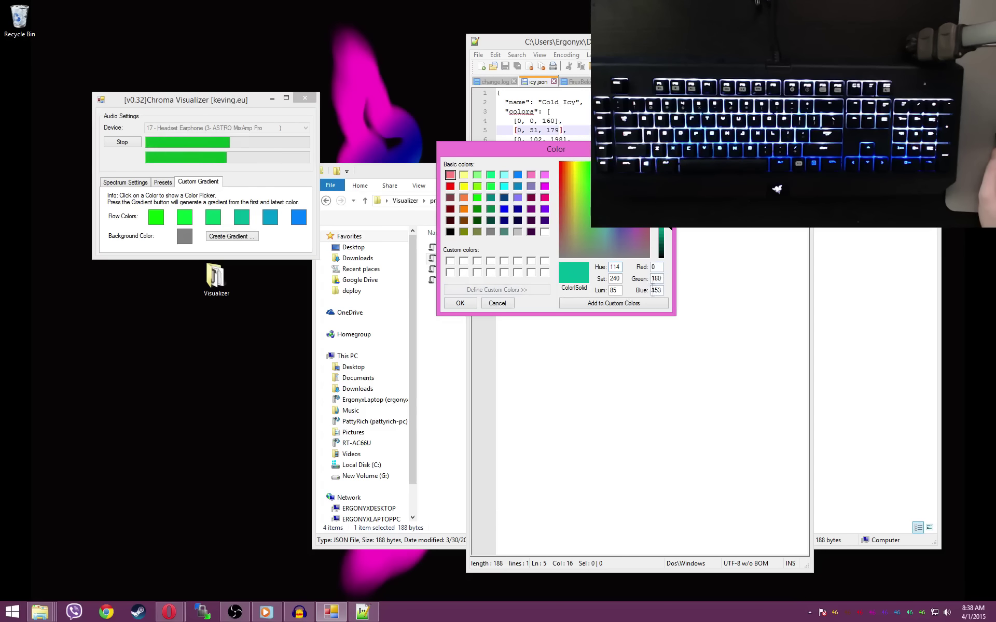
pyautogui.click(454, 304)
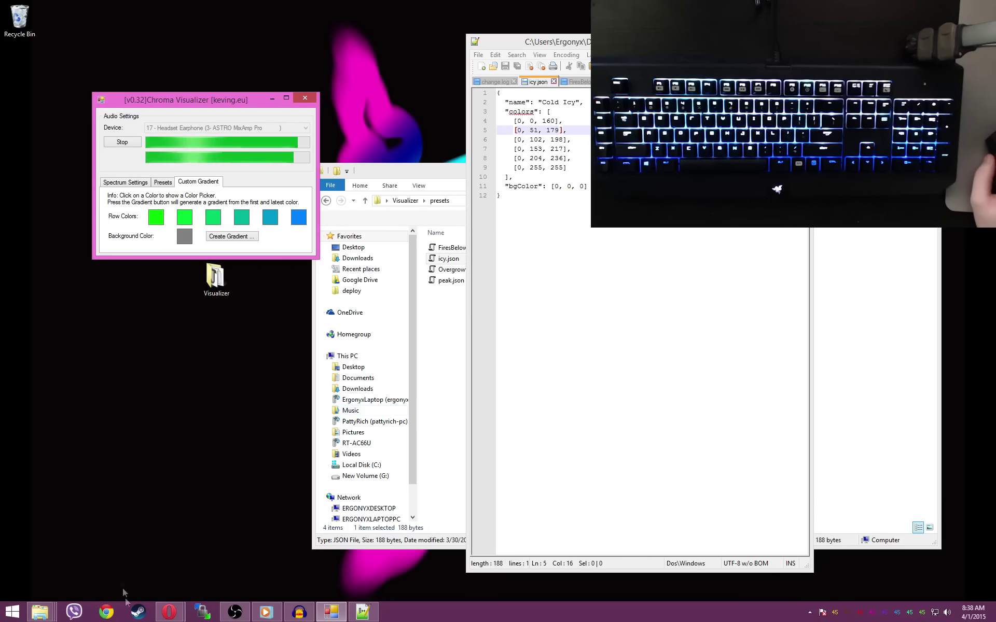
pyautogui.click(182, 612)
# - Switch to the Opera window showing the keving.eu Chroma Visualizer download page
pyautogui.click(228, 563)
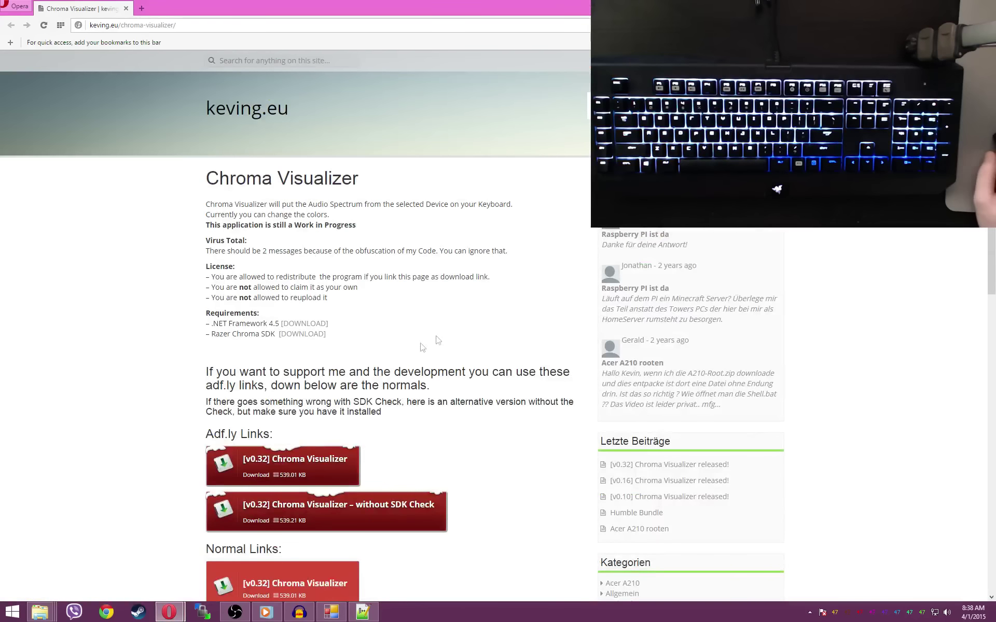